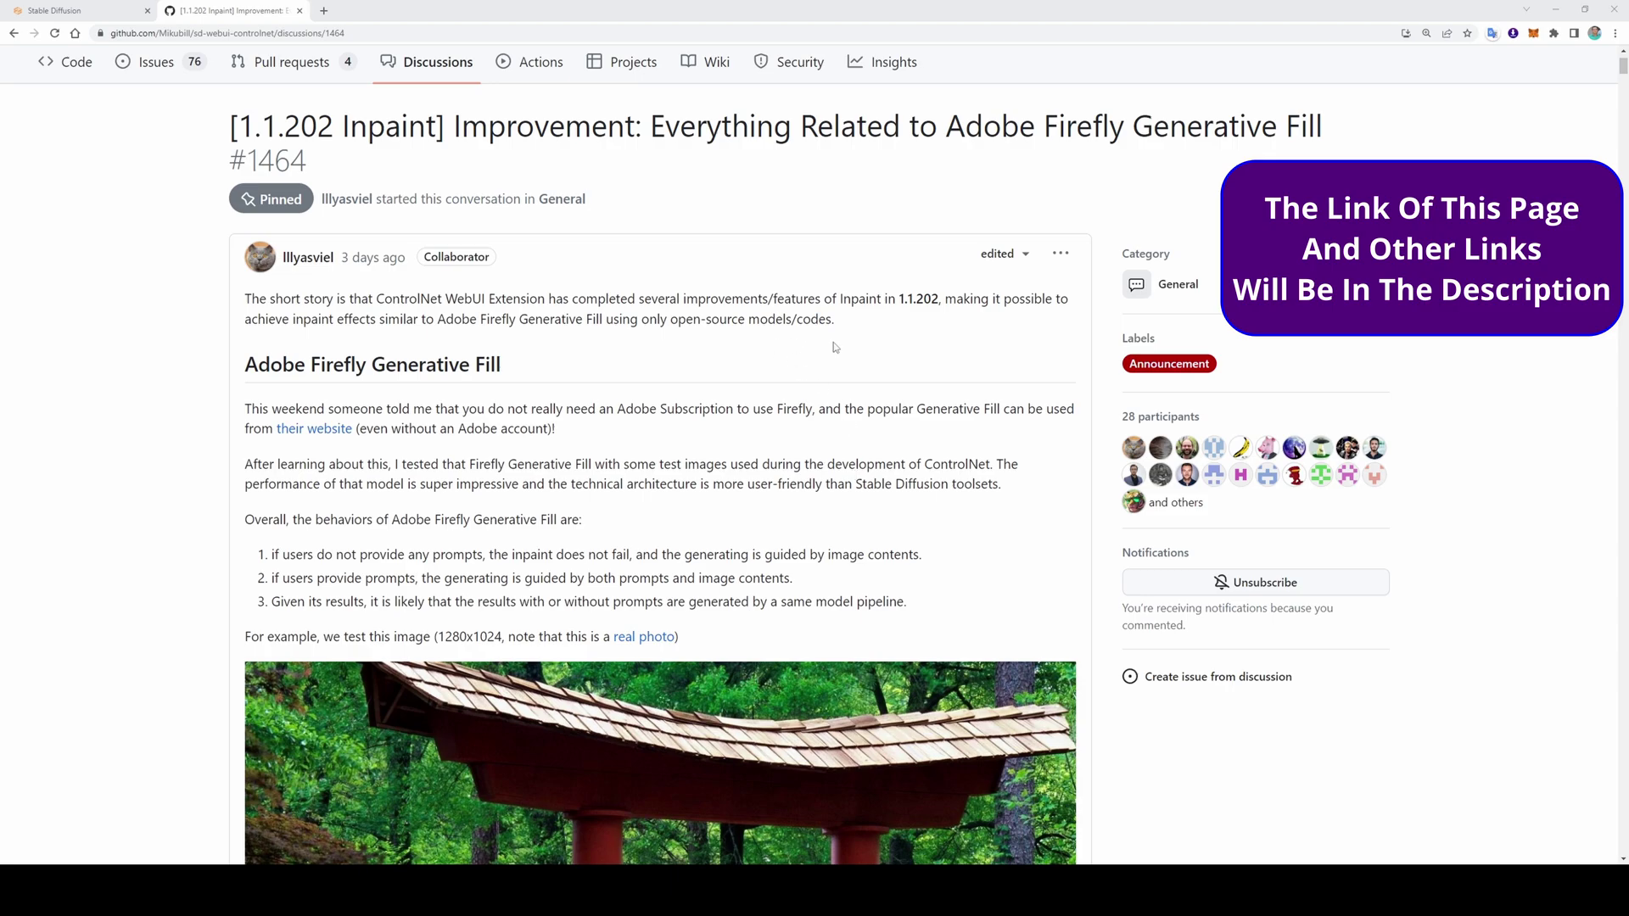
Step: Switch to the Stable Diffusion web UI and go to its txt2img page
{"action": "left_click", "coordinate": [68, 9]}
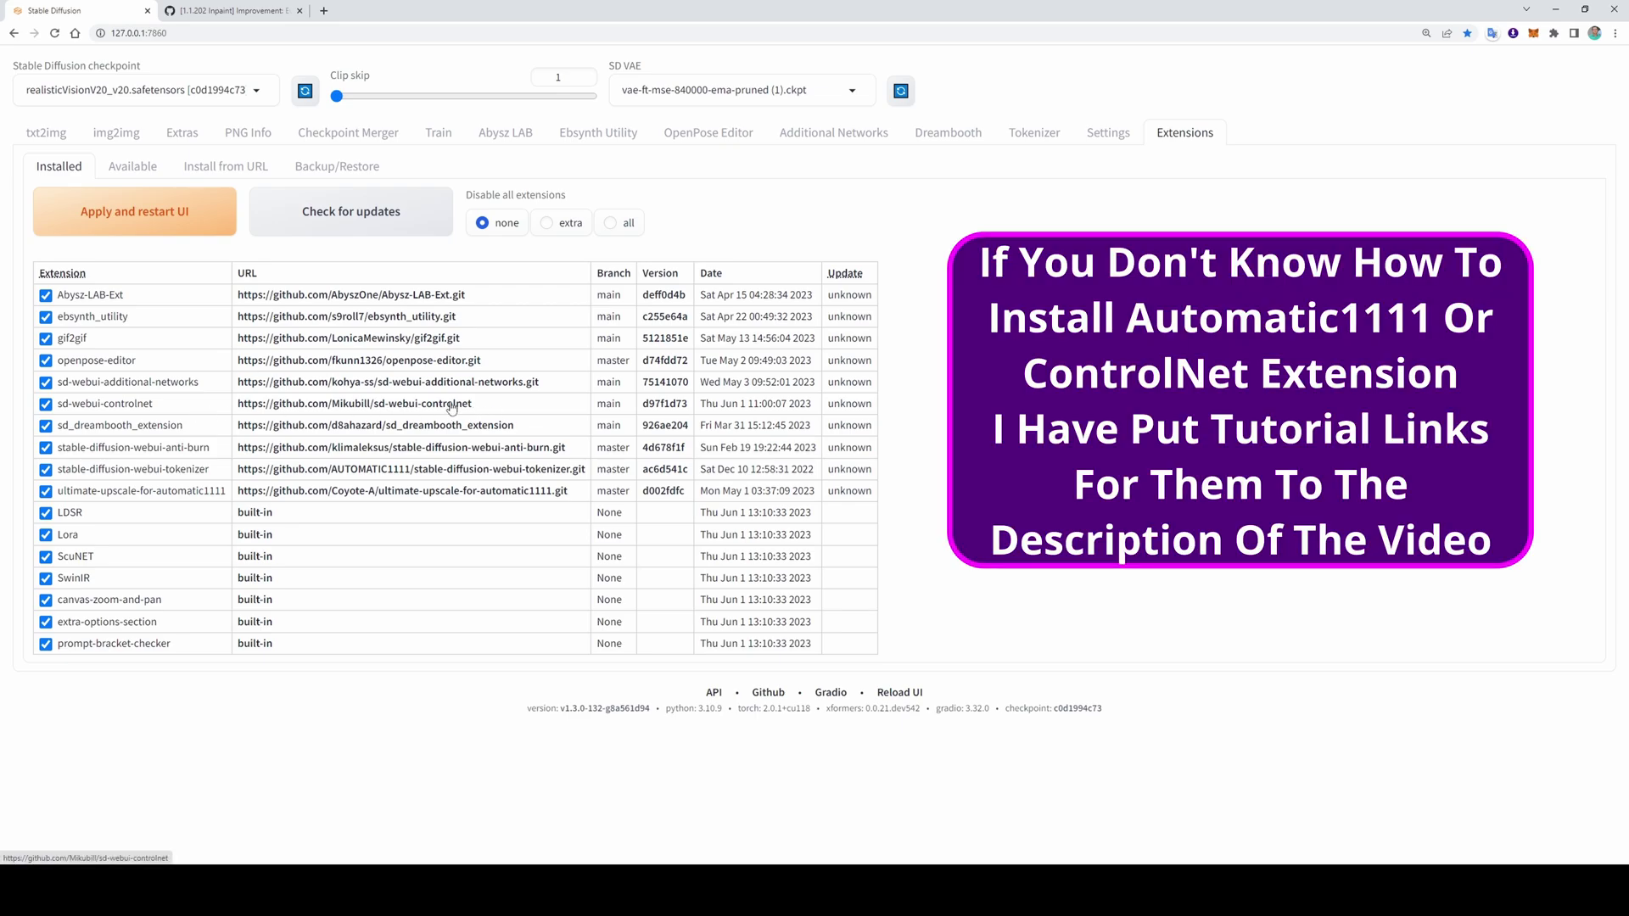
{"action": "left_click", "coordinate": [45, 134]}
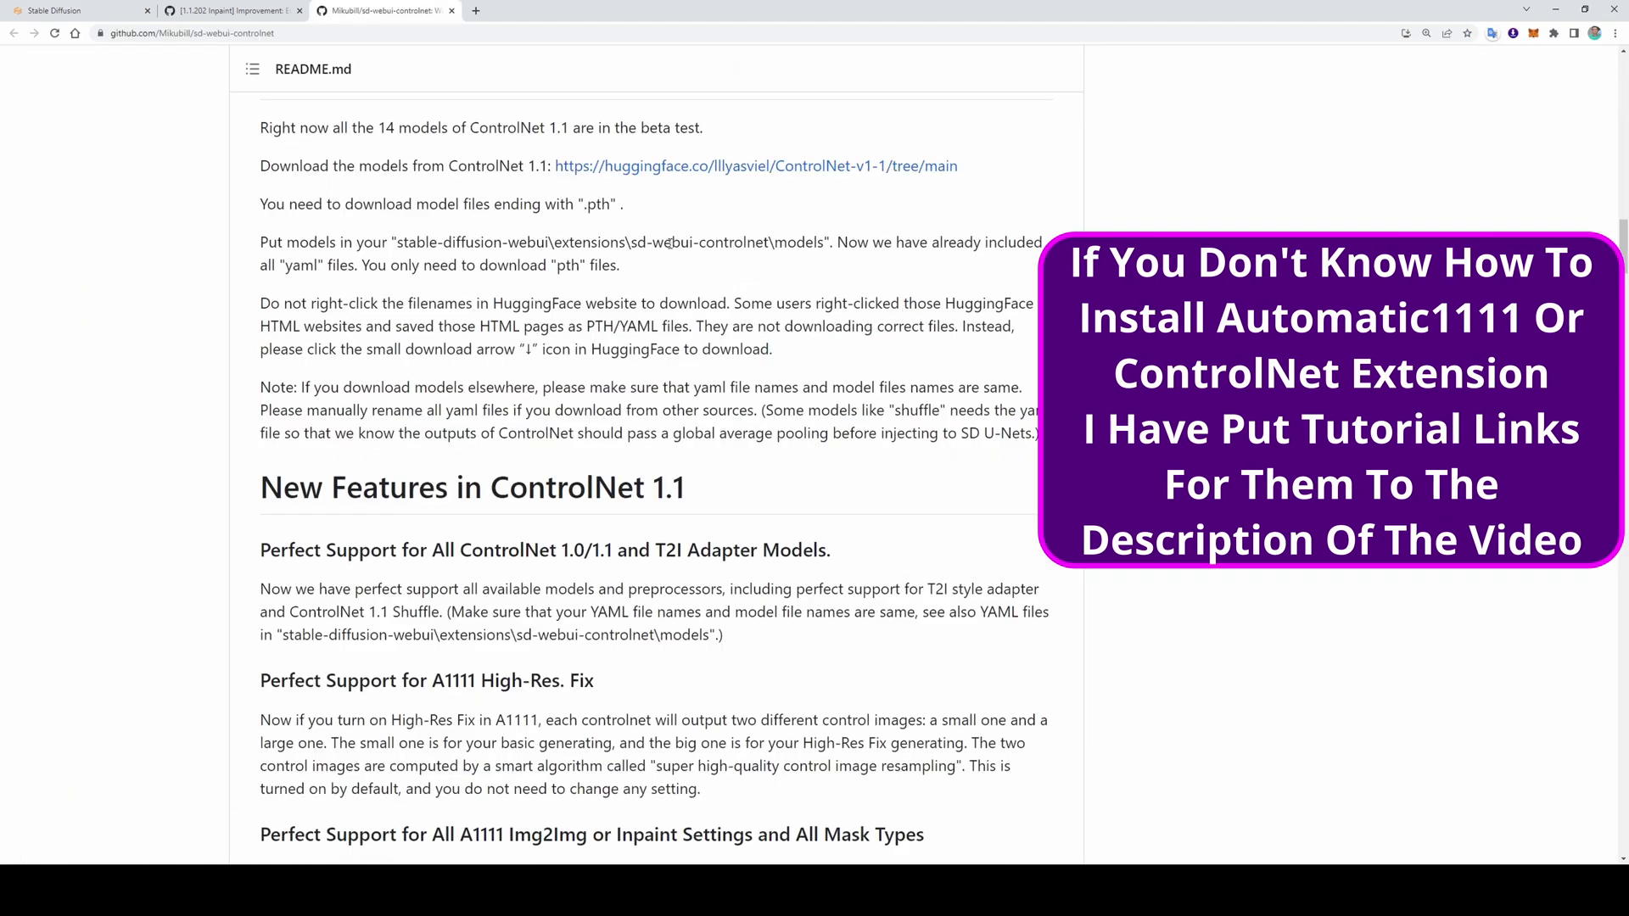
Step: Download control_v11p_sd15_inpaint.pth from the ControlNet-v1-1 Hugging Face models page
{"action": "left_click", "coordinate": [642, 170], "text": "ctrl"}
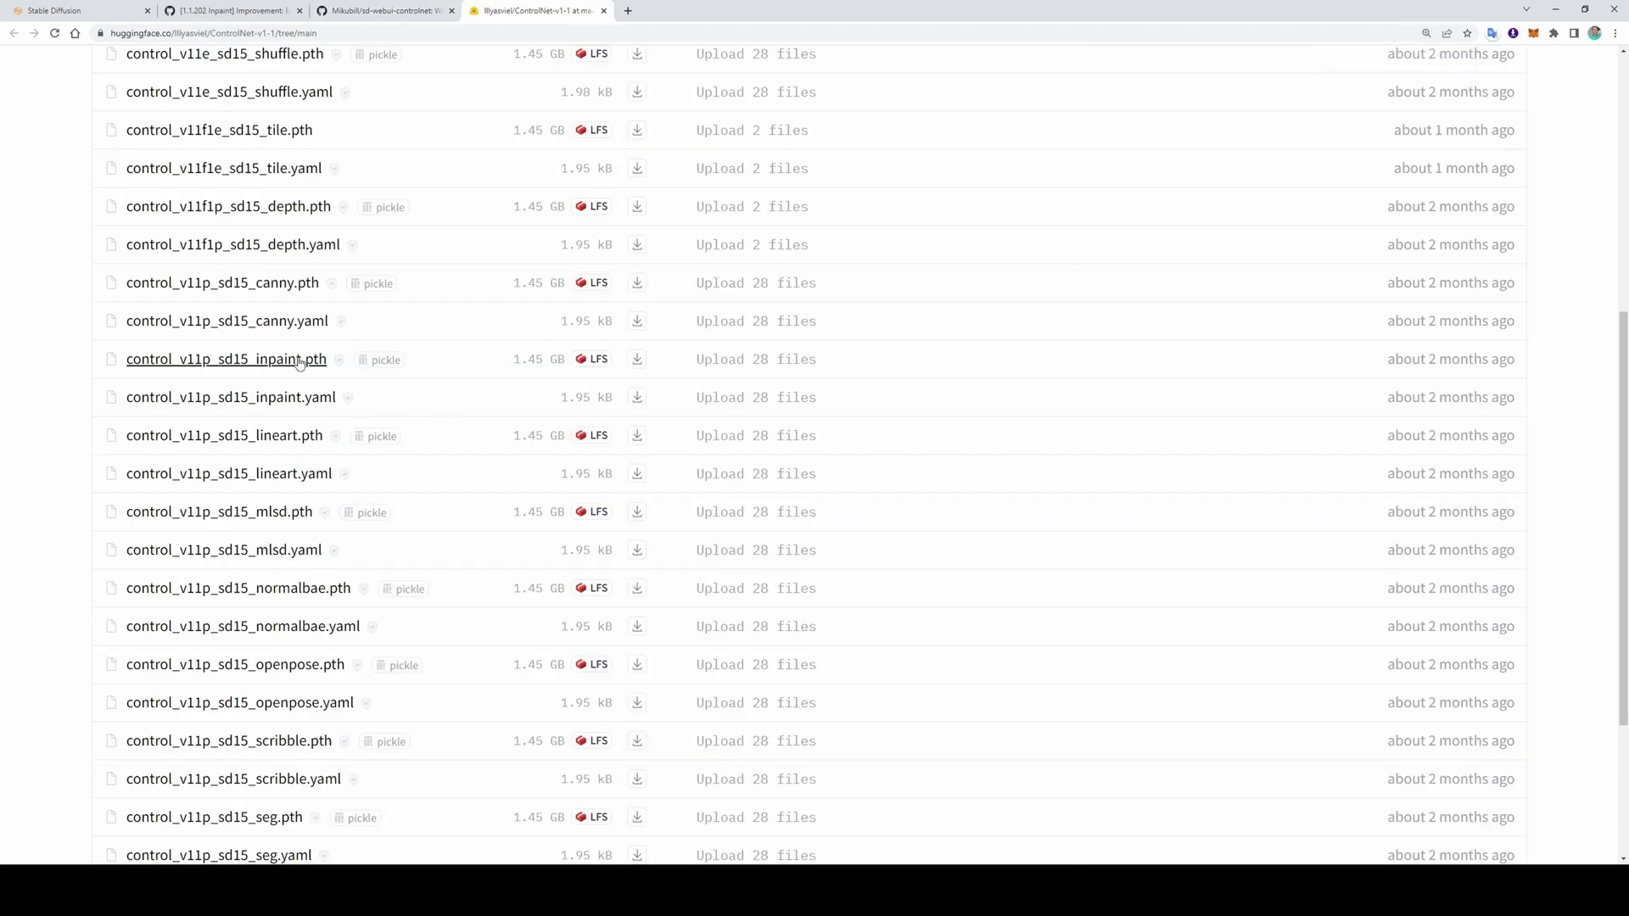
{"action": "left_click", "coordinate": [638, 361]}
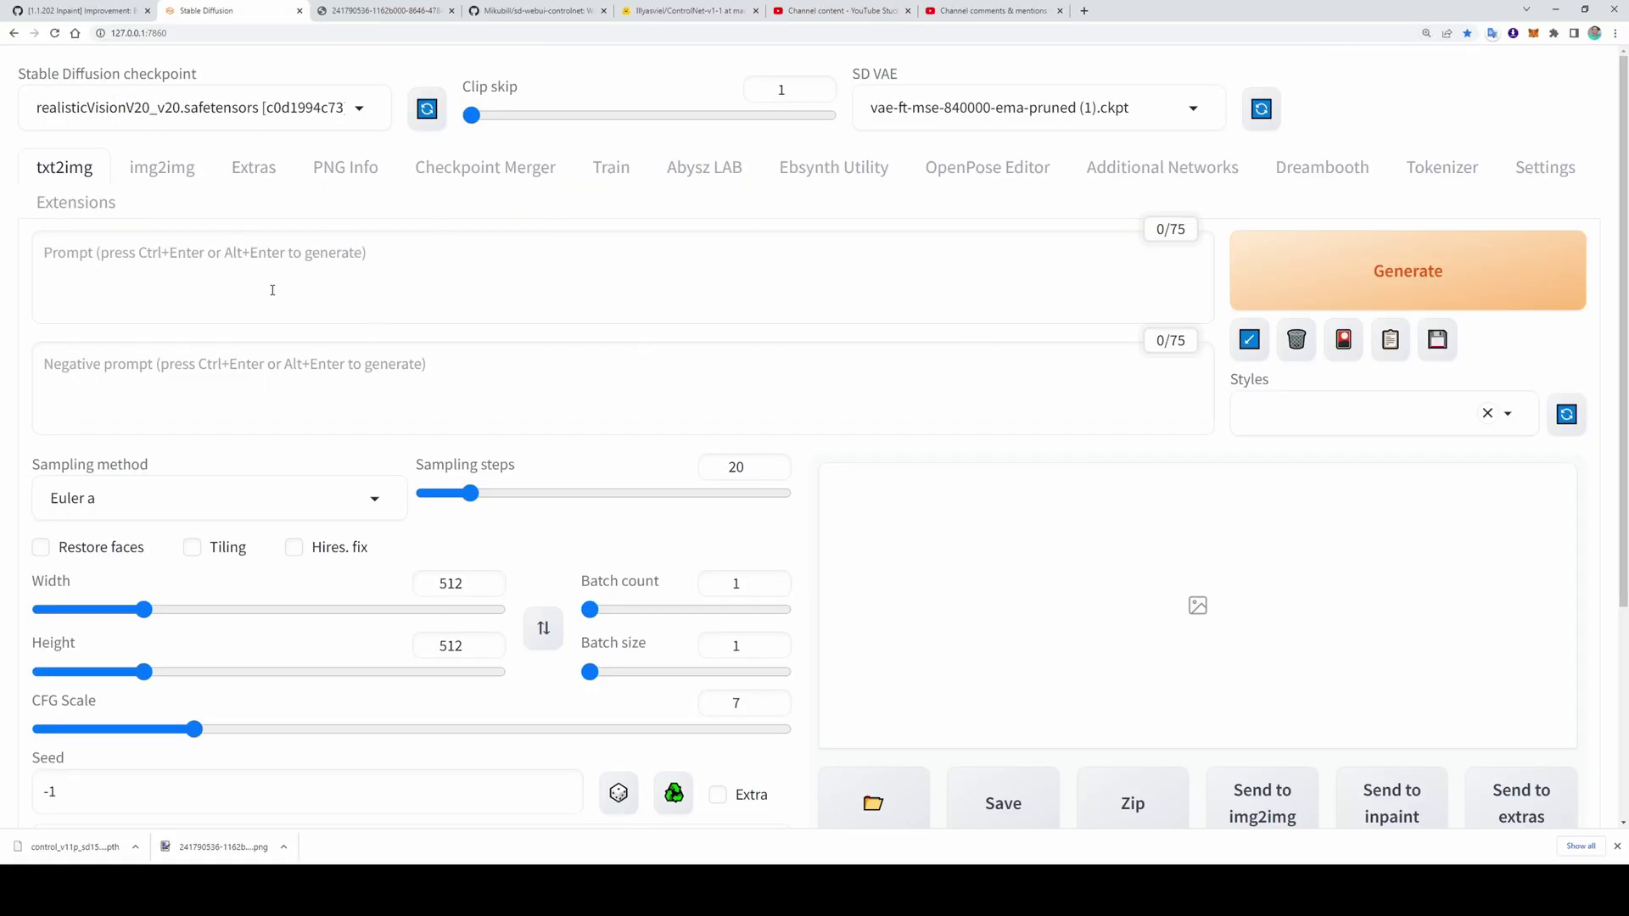
Step: Scroll down the txt2img page and expand the ControlNet v1.1.208 panel
{"action": "scroll", "coordinate": [484, 624], "scroll_direction": "down", "scroll_amount": 4}
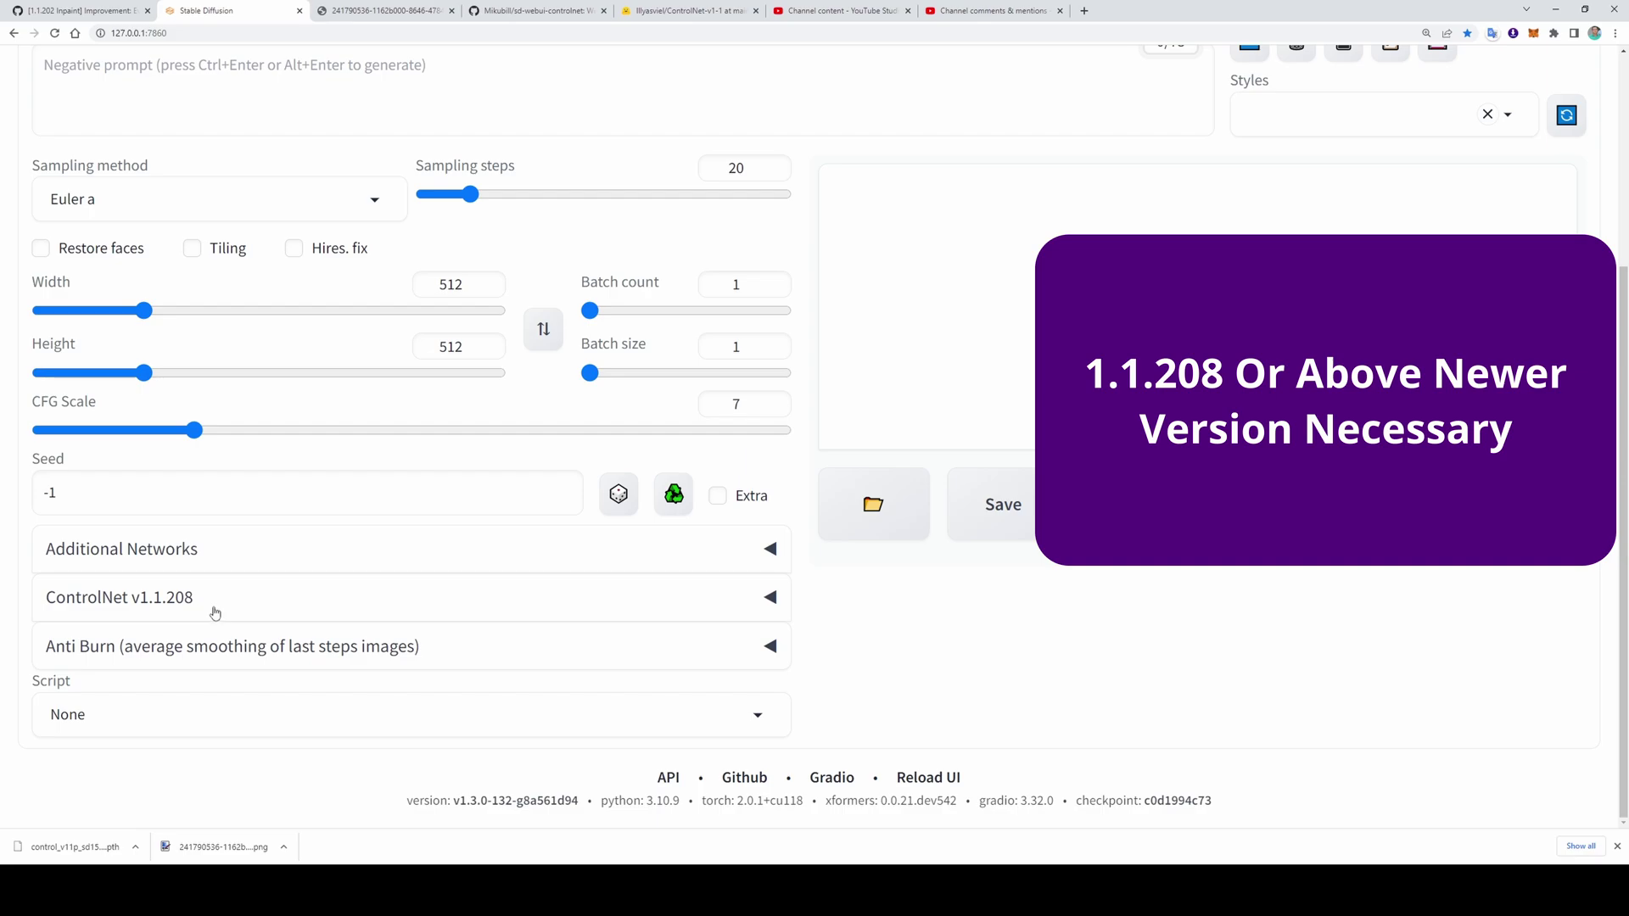
{"action": "left_click", "coordinate": [215, 612]}
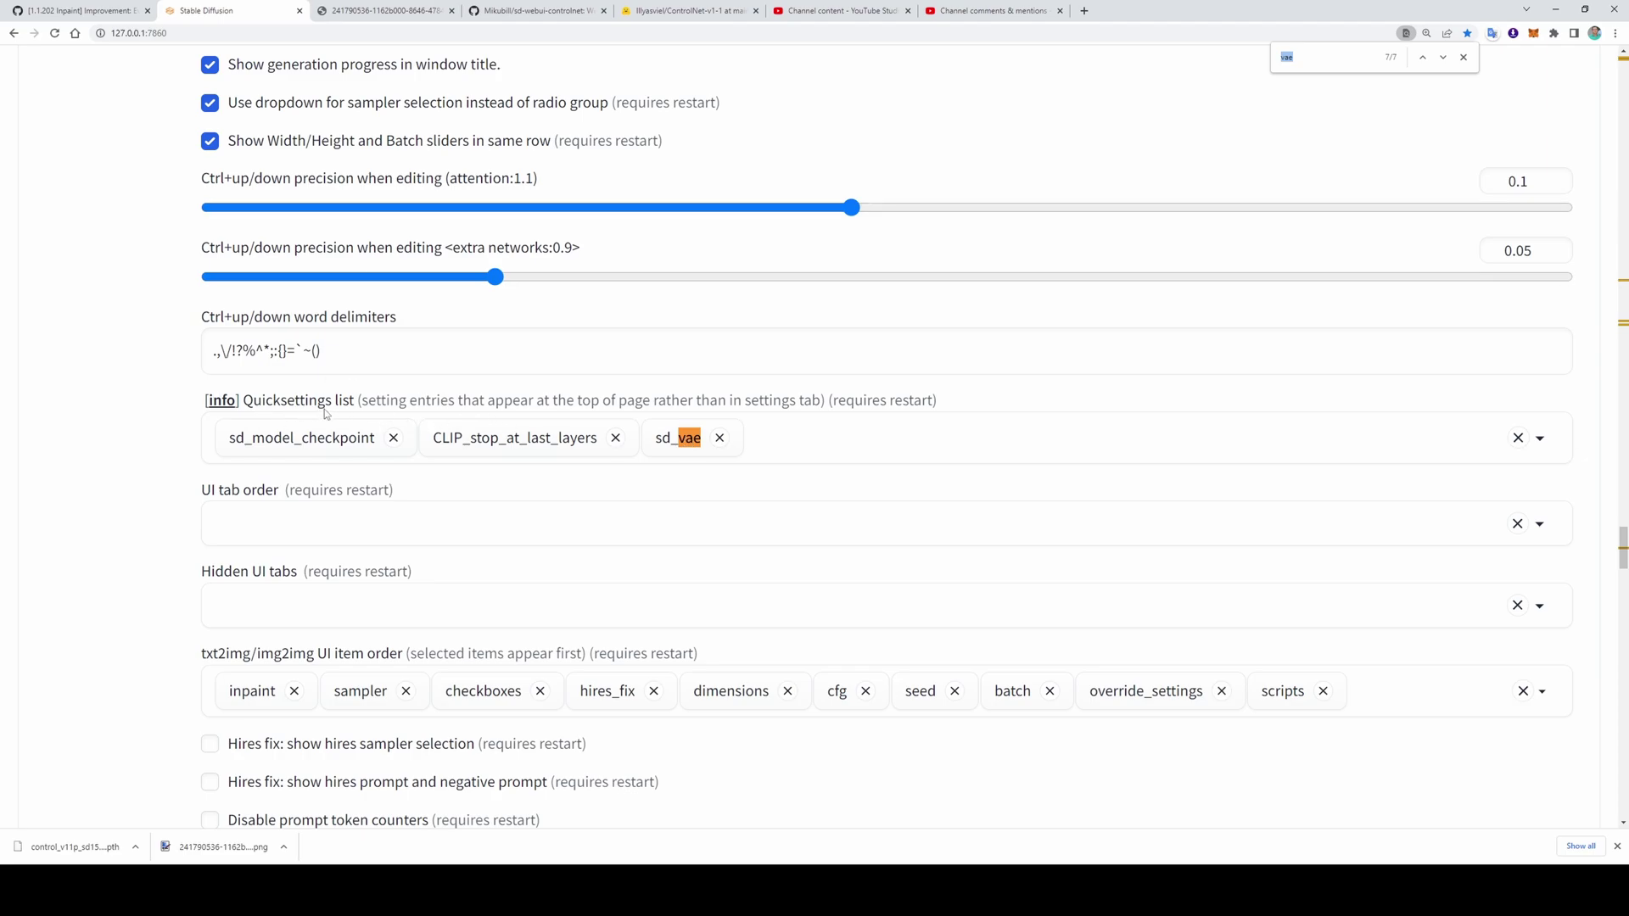
Step: Open the Quicksettings entry dropdown to review it, then close it again
{"action": "left_click", "coordinate": [832, 441]}
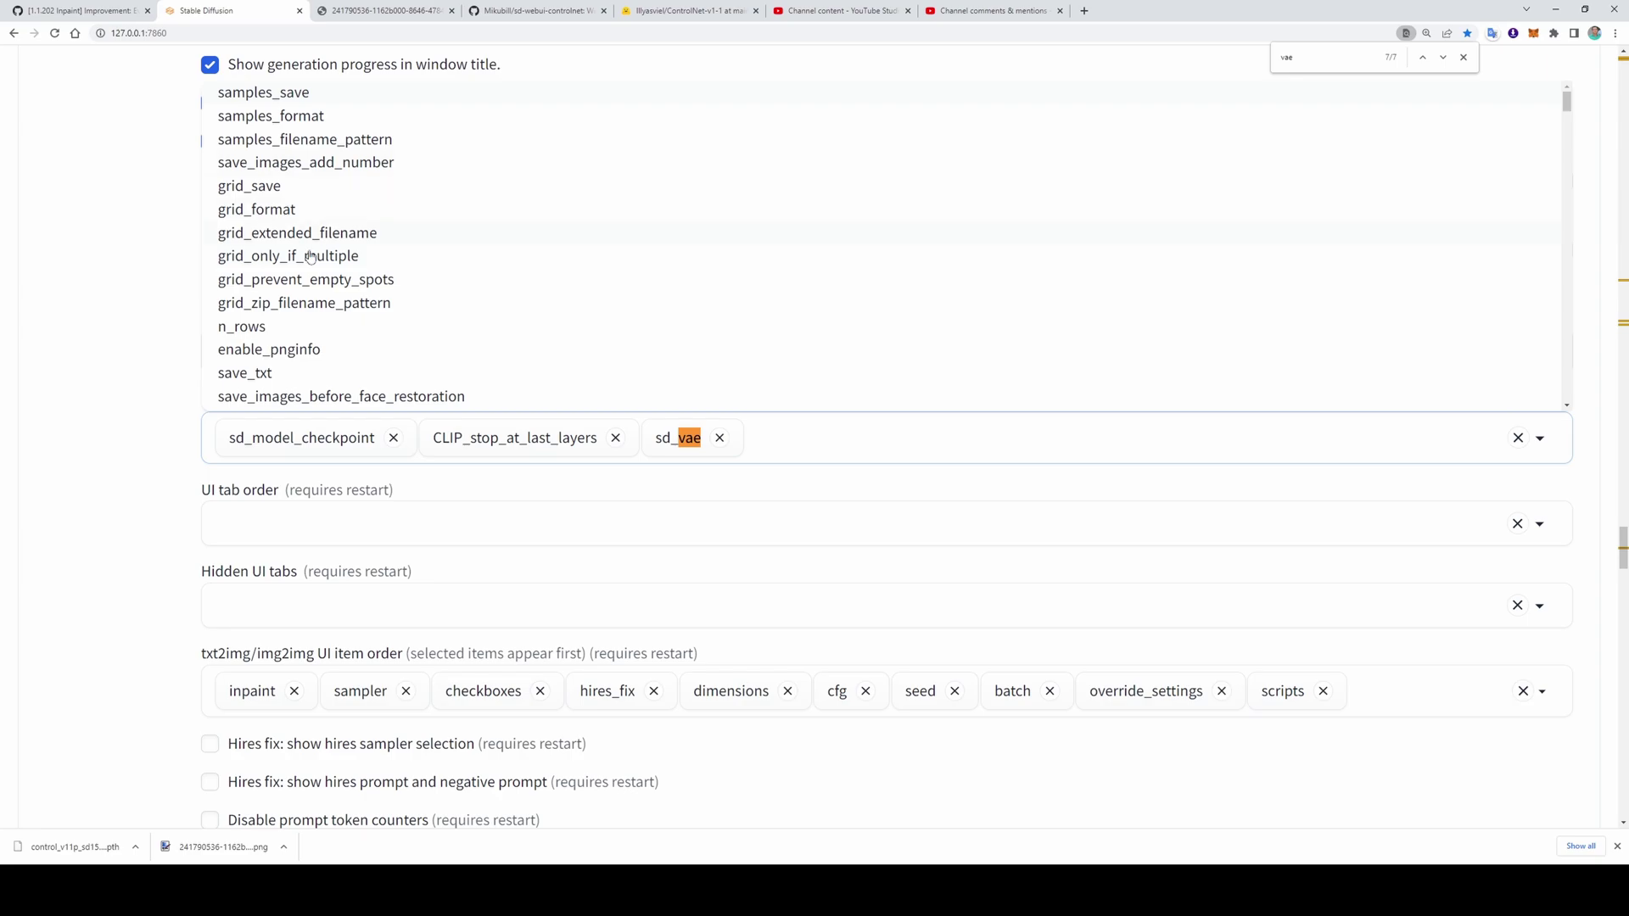
{"action": "left_click", "coordinate": [130, 362]}
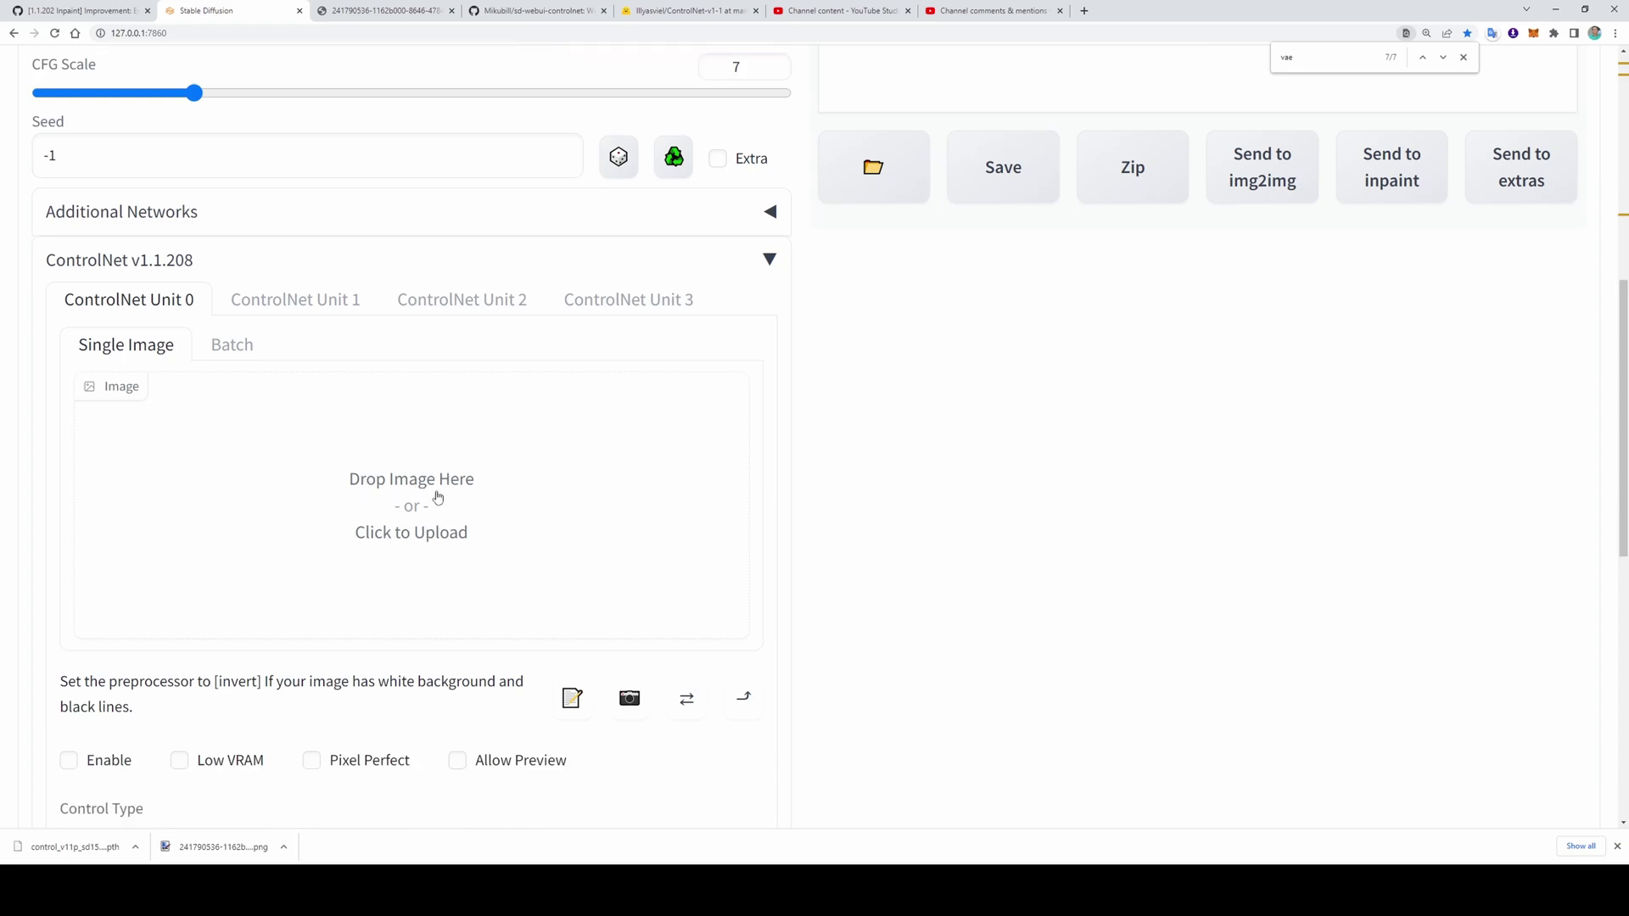
Step: Load the torii gate photo into Unit 0 and black-mask its lower-left with an enlarged brush
{"action": "left_click", "coordinate": [417, 495]}
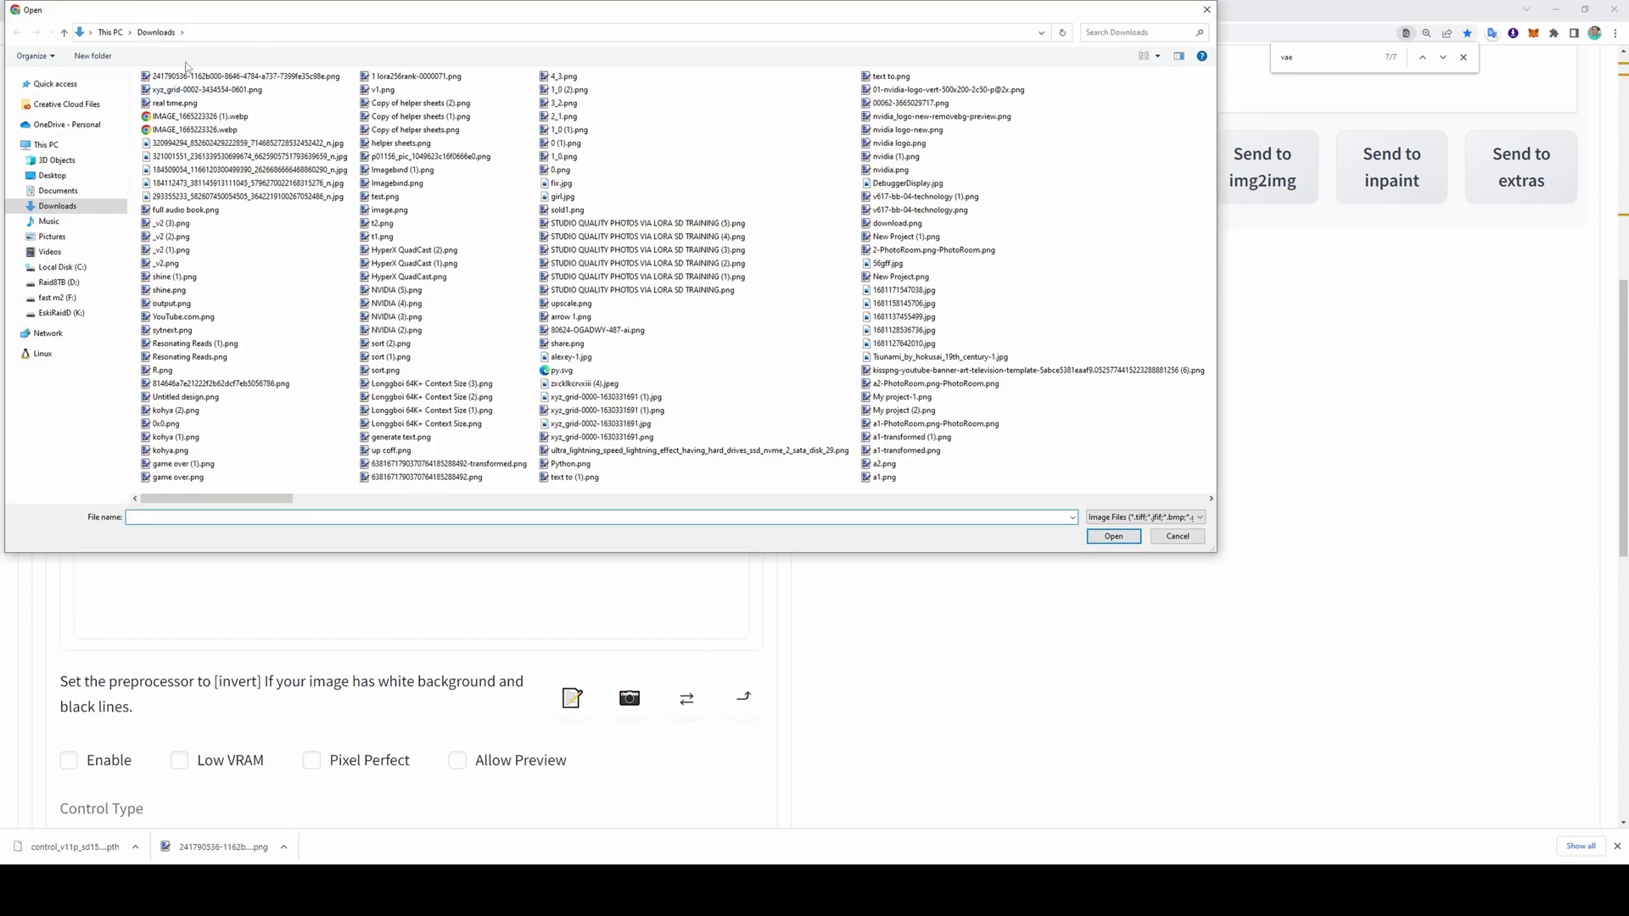
{"action": "double_click", "coordinate": [178, 78]}
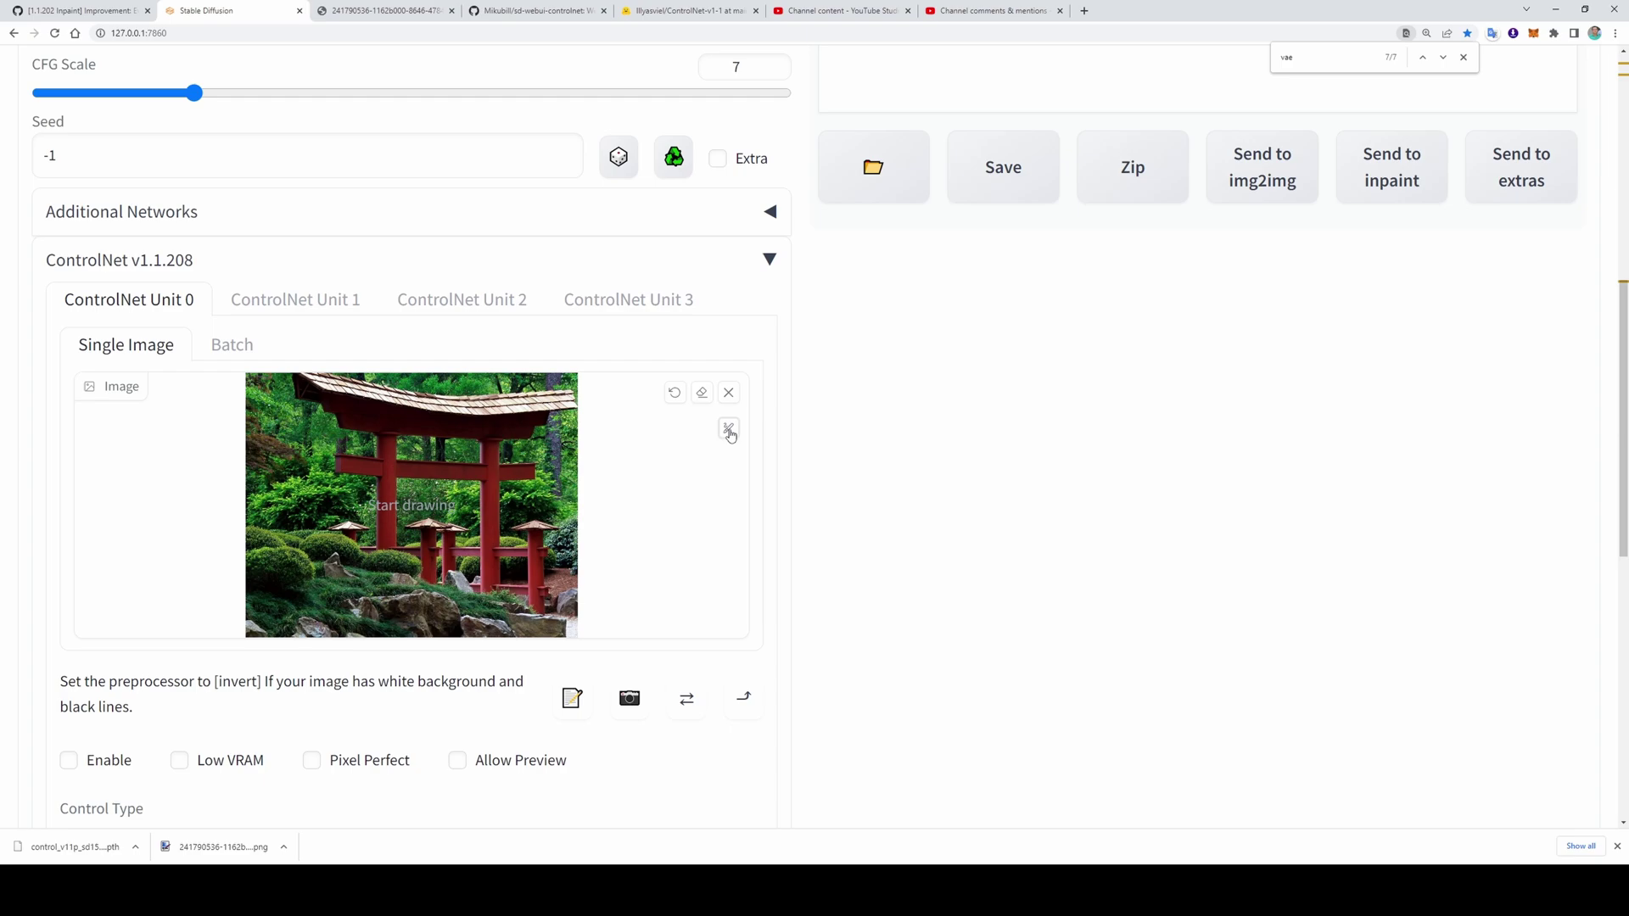
{"action": "left_click", "coordinate": [728, 428]}
{"action": "left_click_drag", "start_coordinate": [598, 446], "coordinate": [655, 431]}
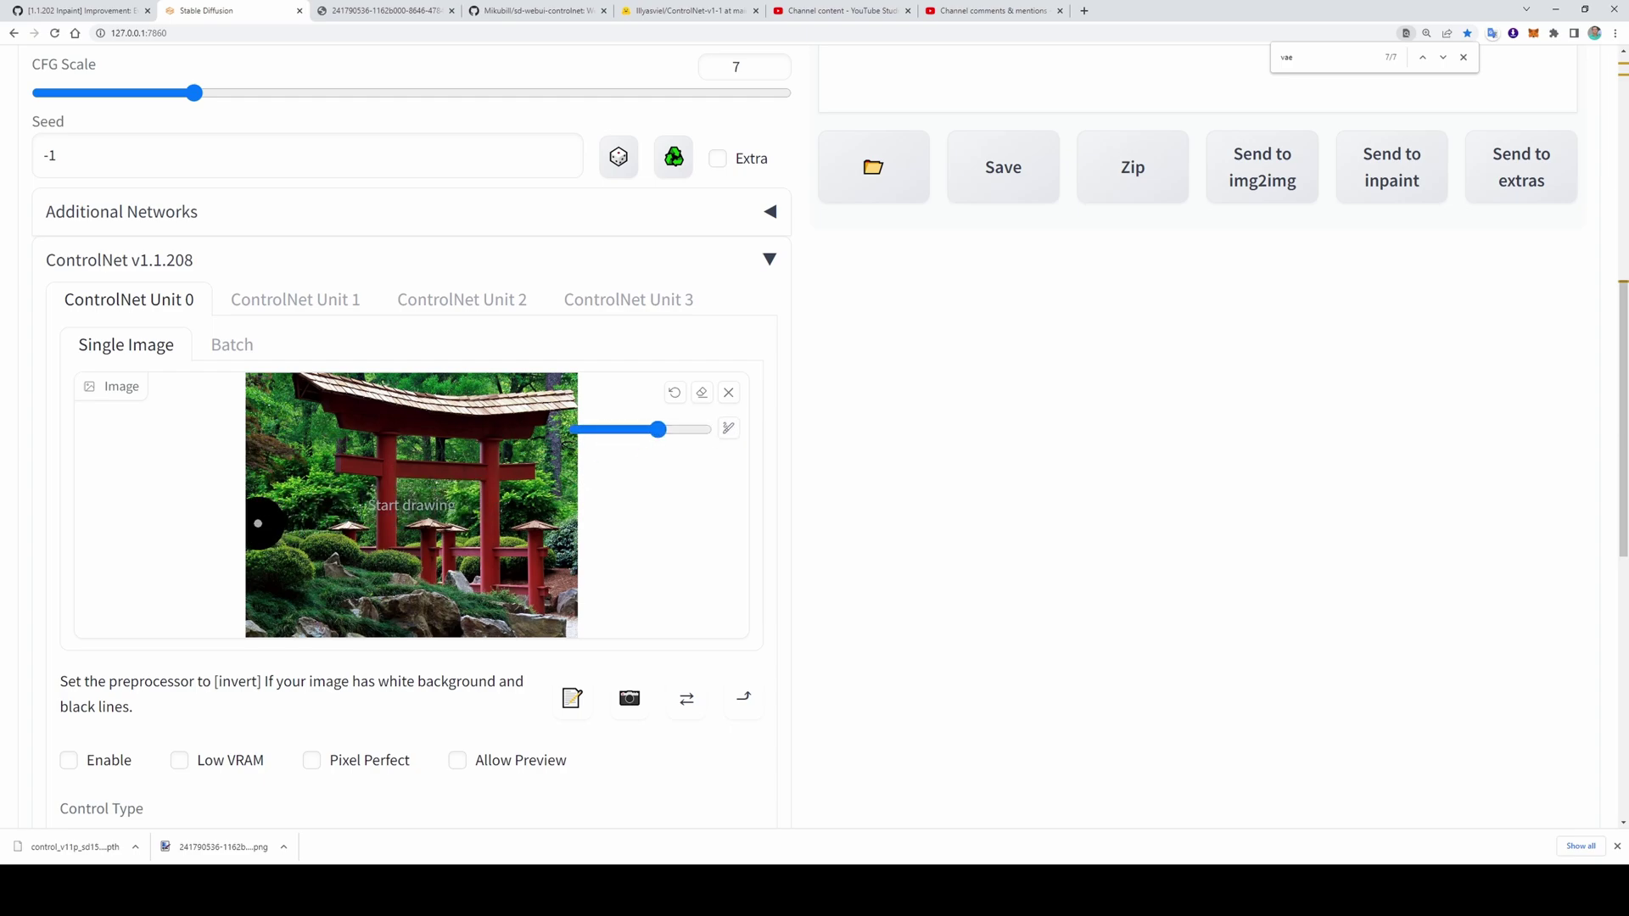
{"action": "mouse_move", "coordinate": [303, 537]}
{"action": "left_mouse_down"}
{"action": "mouse_move", "coordinate": [377, 570]}
{"action": "mouse_move", "coordinate": [443, 633]}
{"action": "mouse_move", "coordinate": [262, 597]}
{"action": "mouse_move", "coordinate": [343, 614]}
{"action": "mouse_move", "coordinate": [270, 621]}
{"action": "left_mouse_up"}
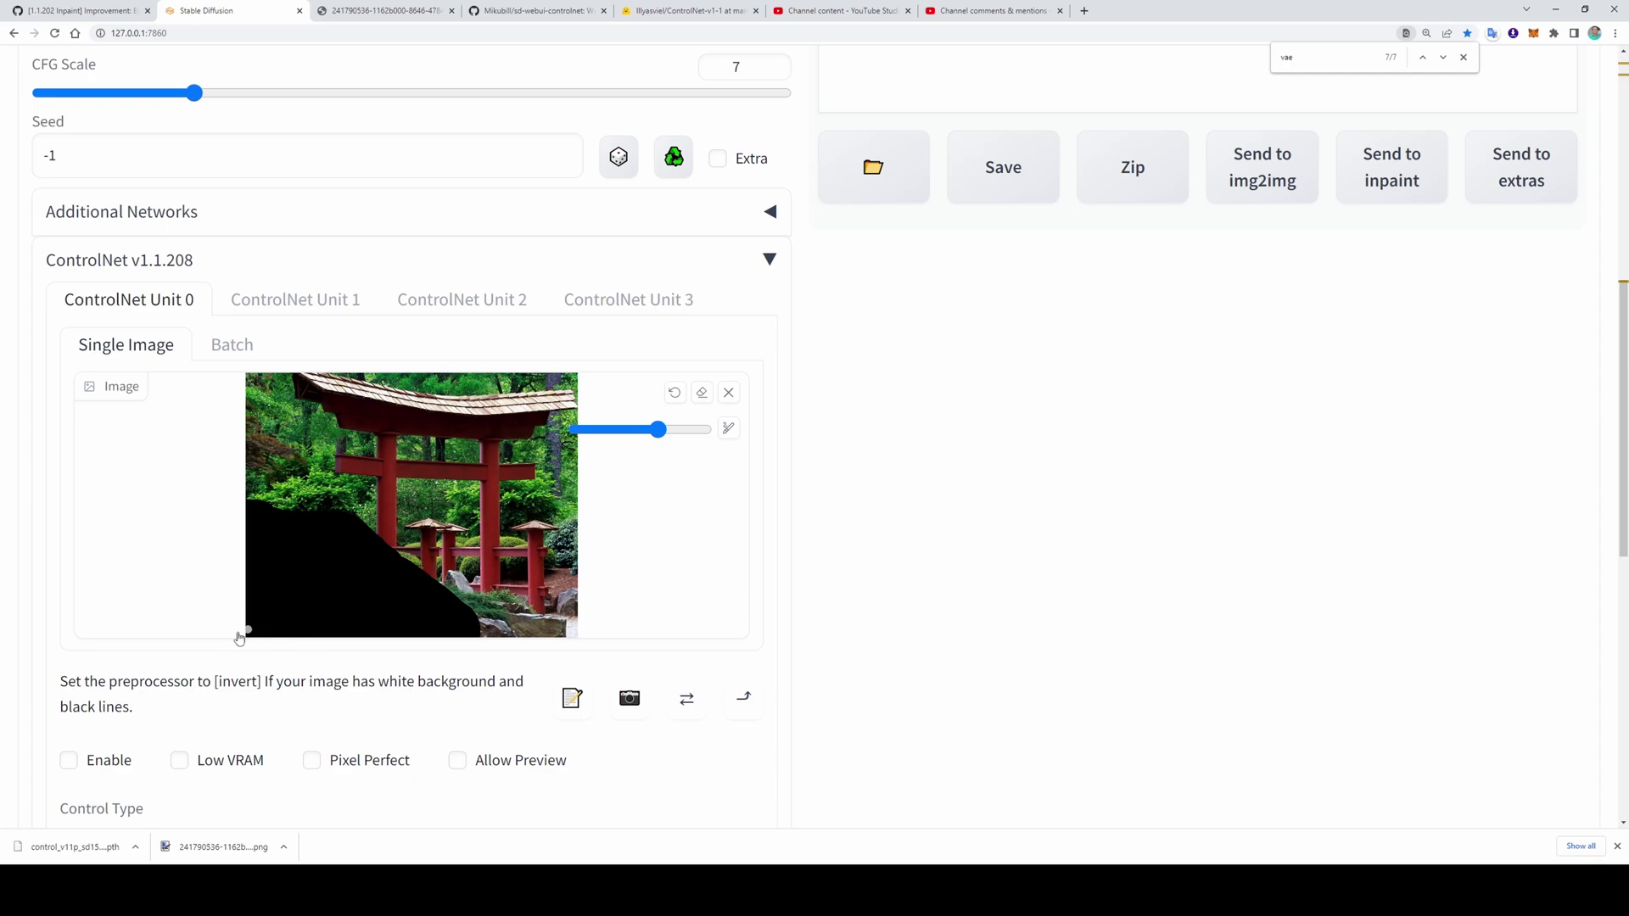
{"action": "scroll", "coordinate": [799, 680], "scroll_direction": "down", "scroll_amount": 6}
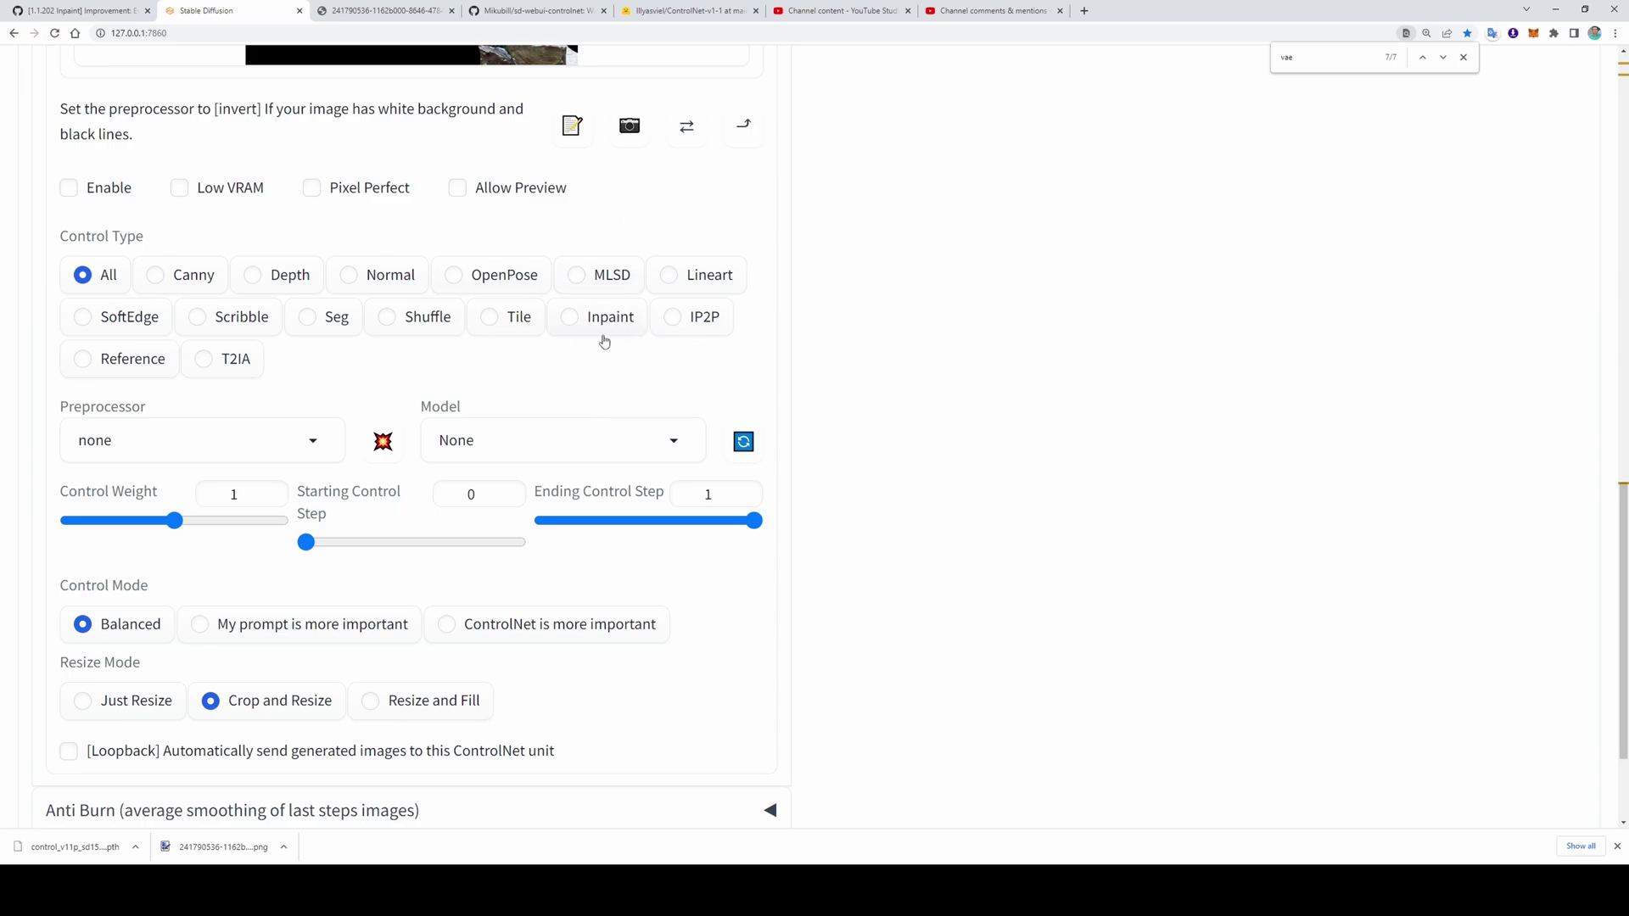
Step: Enable Unit 0 with Inpaint control type, Pixel Perfect, and ControlNet-is-more-important mode
{"action": "left_click", "coordinate": [593, 319]}
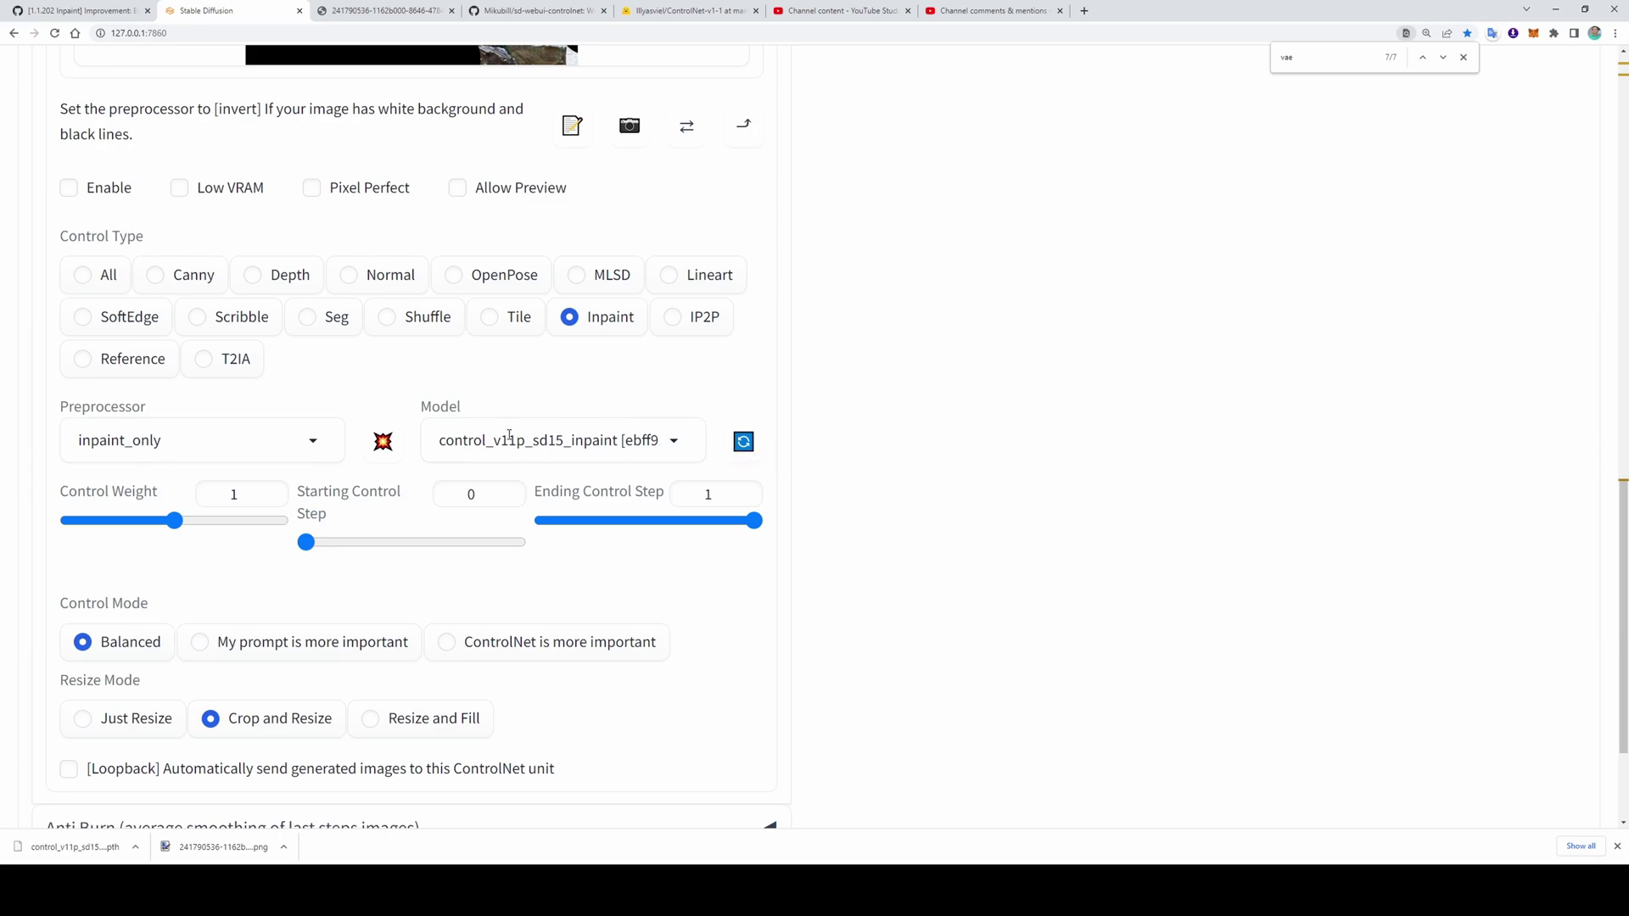
{"action": "left_click", "coordinate": [328, 190]}
{"action": "left_click", "coordinate": [94, 196]}
{"action": "scroll", "coordinate": [509, 525], "scroll_direction": "down", "scroll_amount": 3}
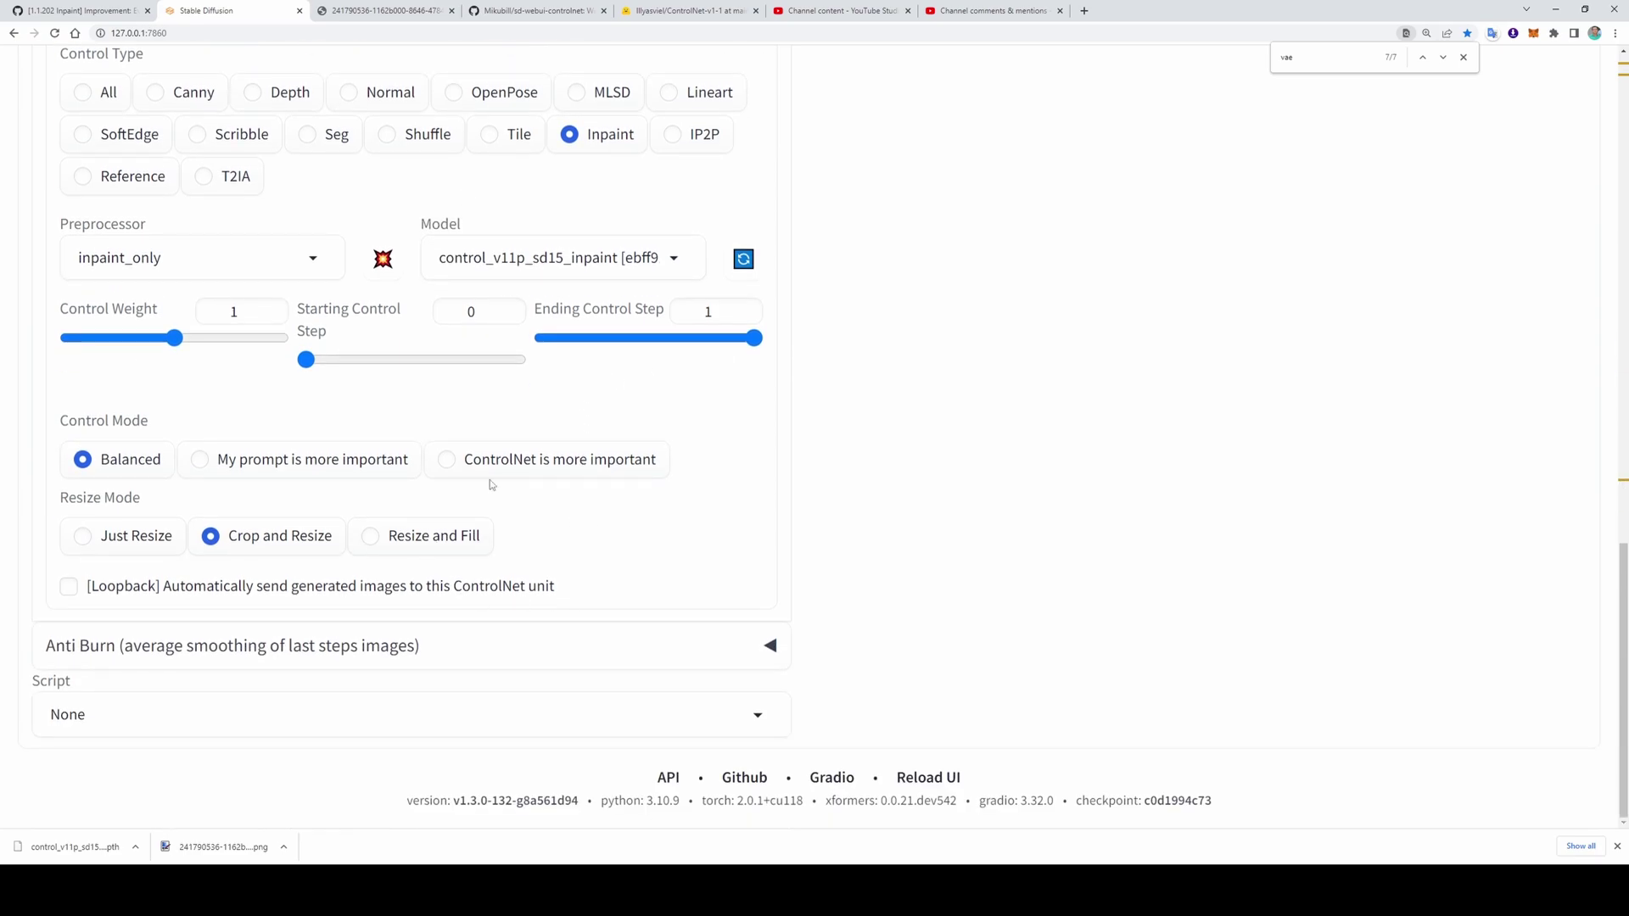
{"action": "left_click", "coordinate": [519, 470]}
Step: Set the size to 1280×1024 and generate with both prompts empty
{"action": "scroll", "coordinate": [746, 700], "scroll_direction": "up", "scroll_amount": 15}
{"action": "double_click", "coordinate": [450, 336]}
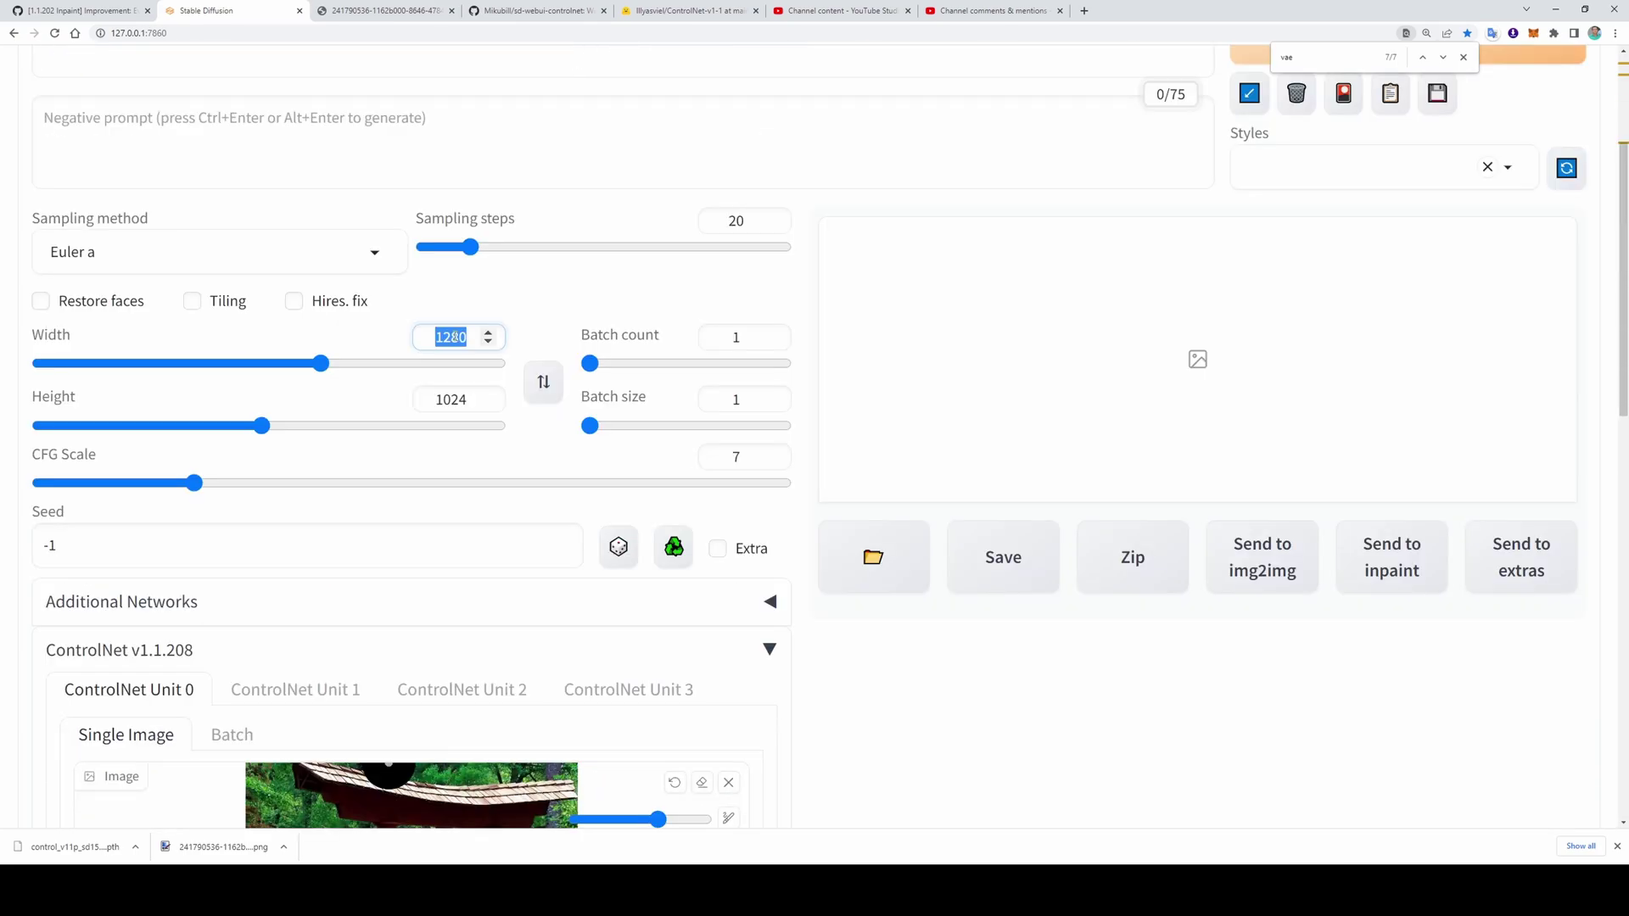
{"action": "left_click", "coordinate": [450, 399]}
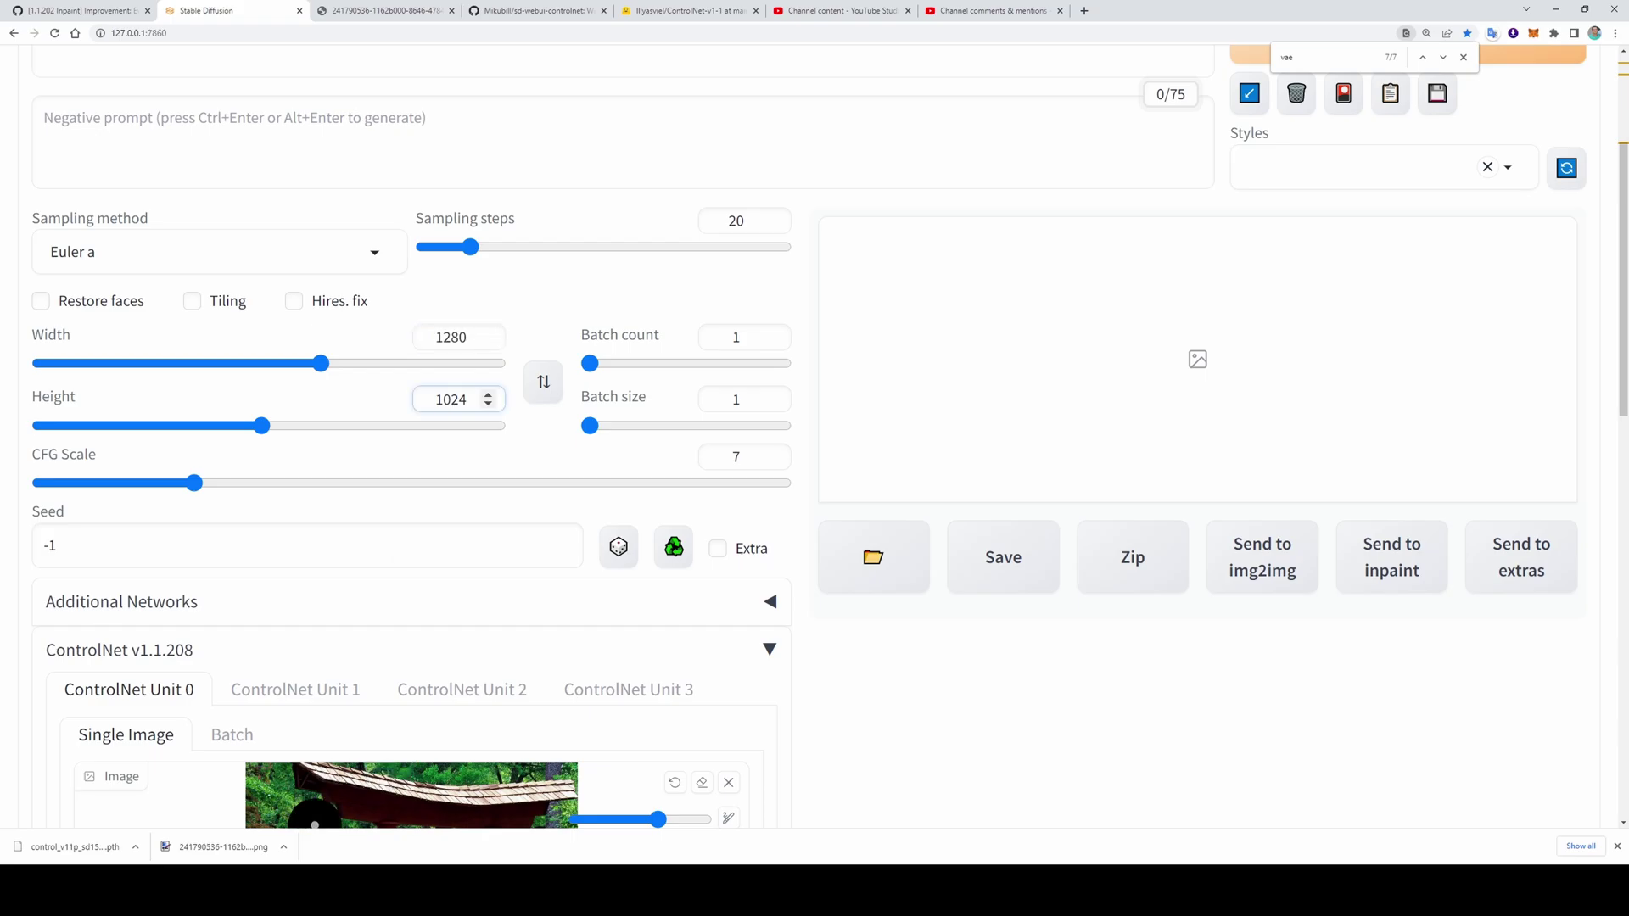
{"action": "left_click", "coordinate": [1302, 280]}
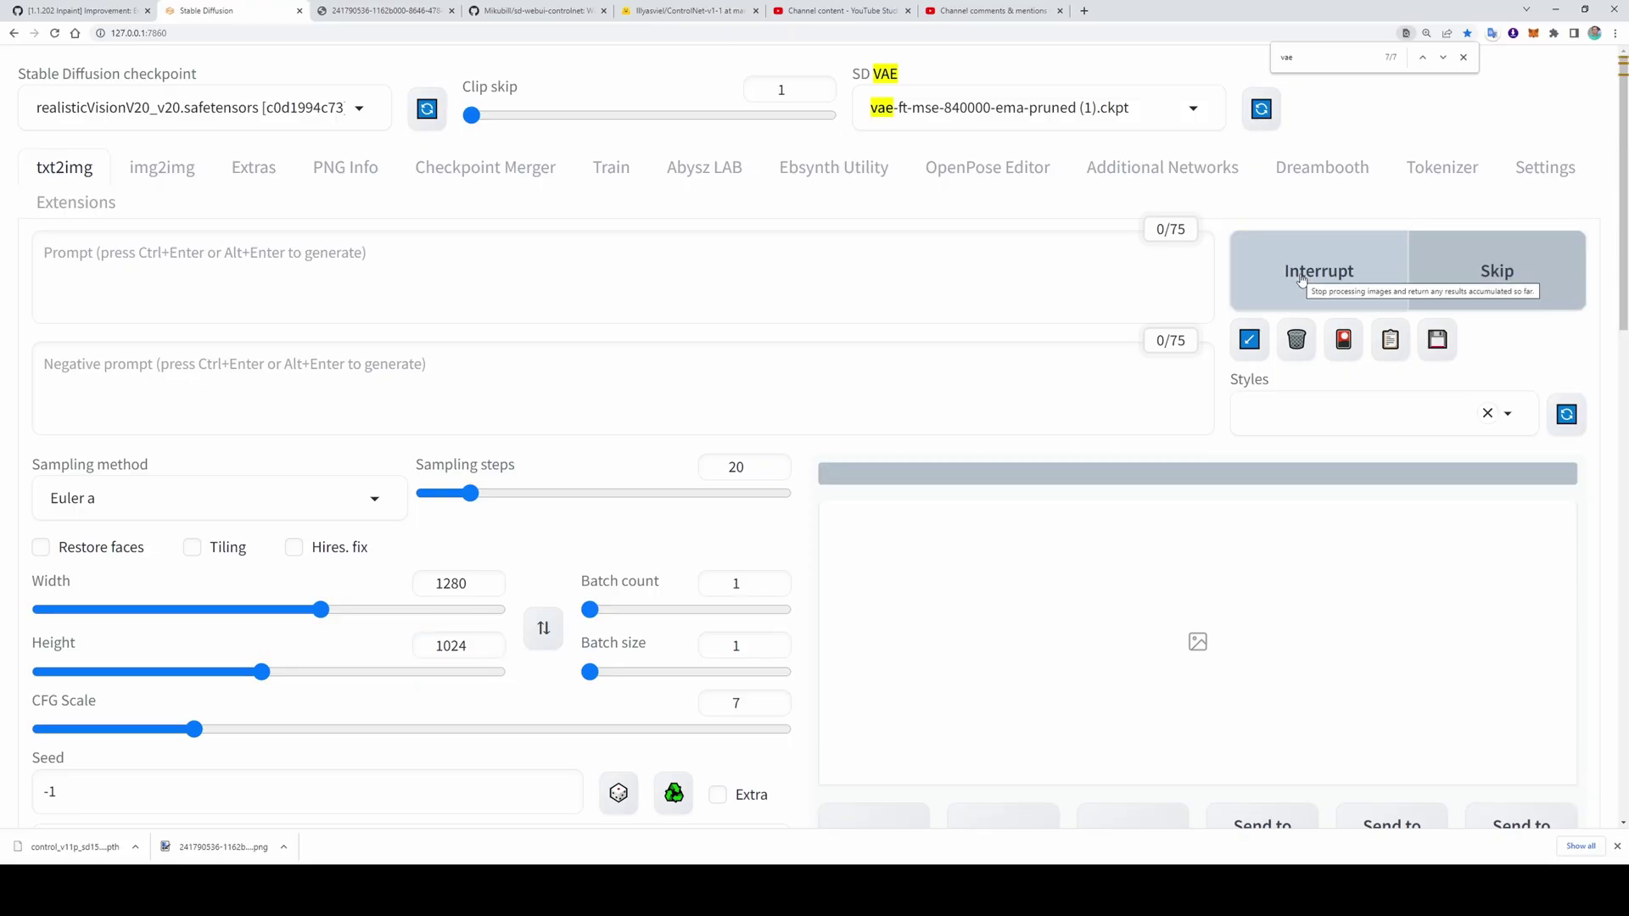
Step: View the finished torii garden image, now with a winding dirt path, full size
{"action": "scroll", "coordinate": [1187, 424], "scroll_direction": "down", "scroll_amount": 2}
{"action": "left_click", "coordinate": [1187, 509]}
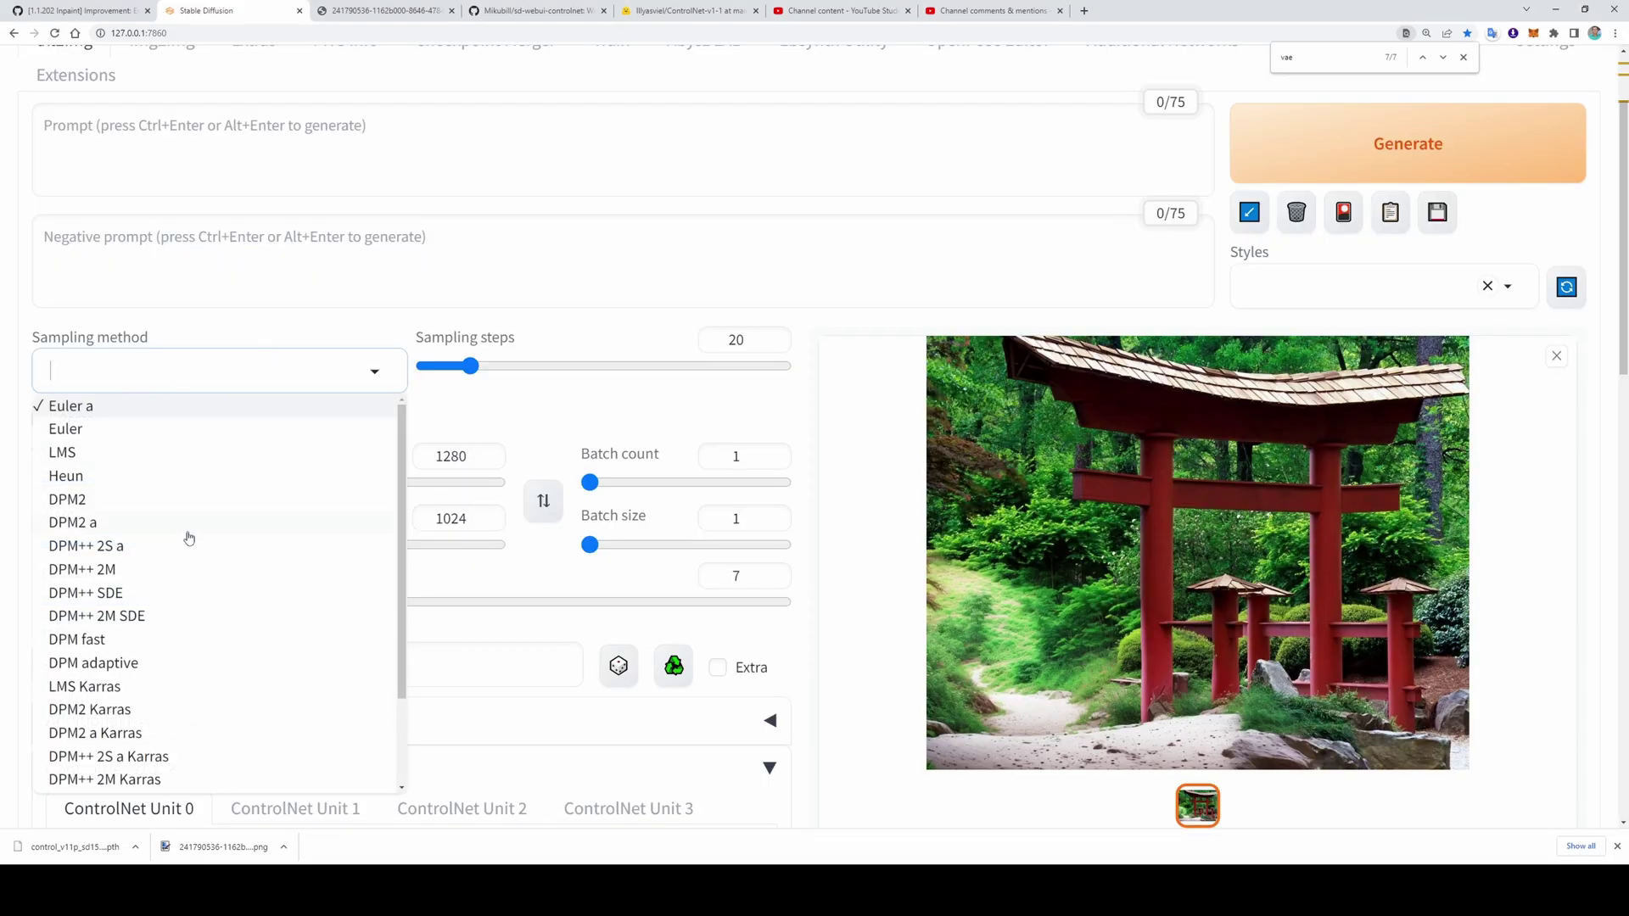
{"action": "left_click", "coordinate": [426, 285]}
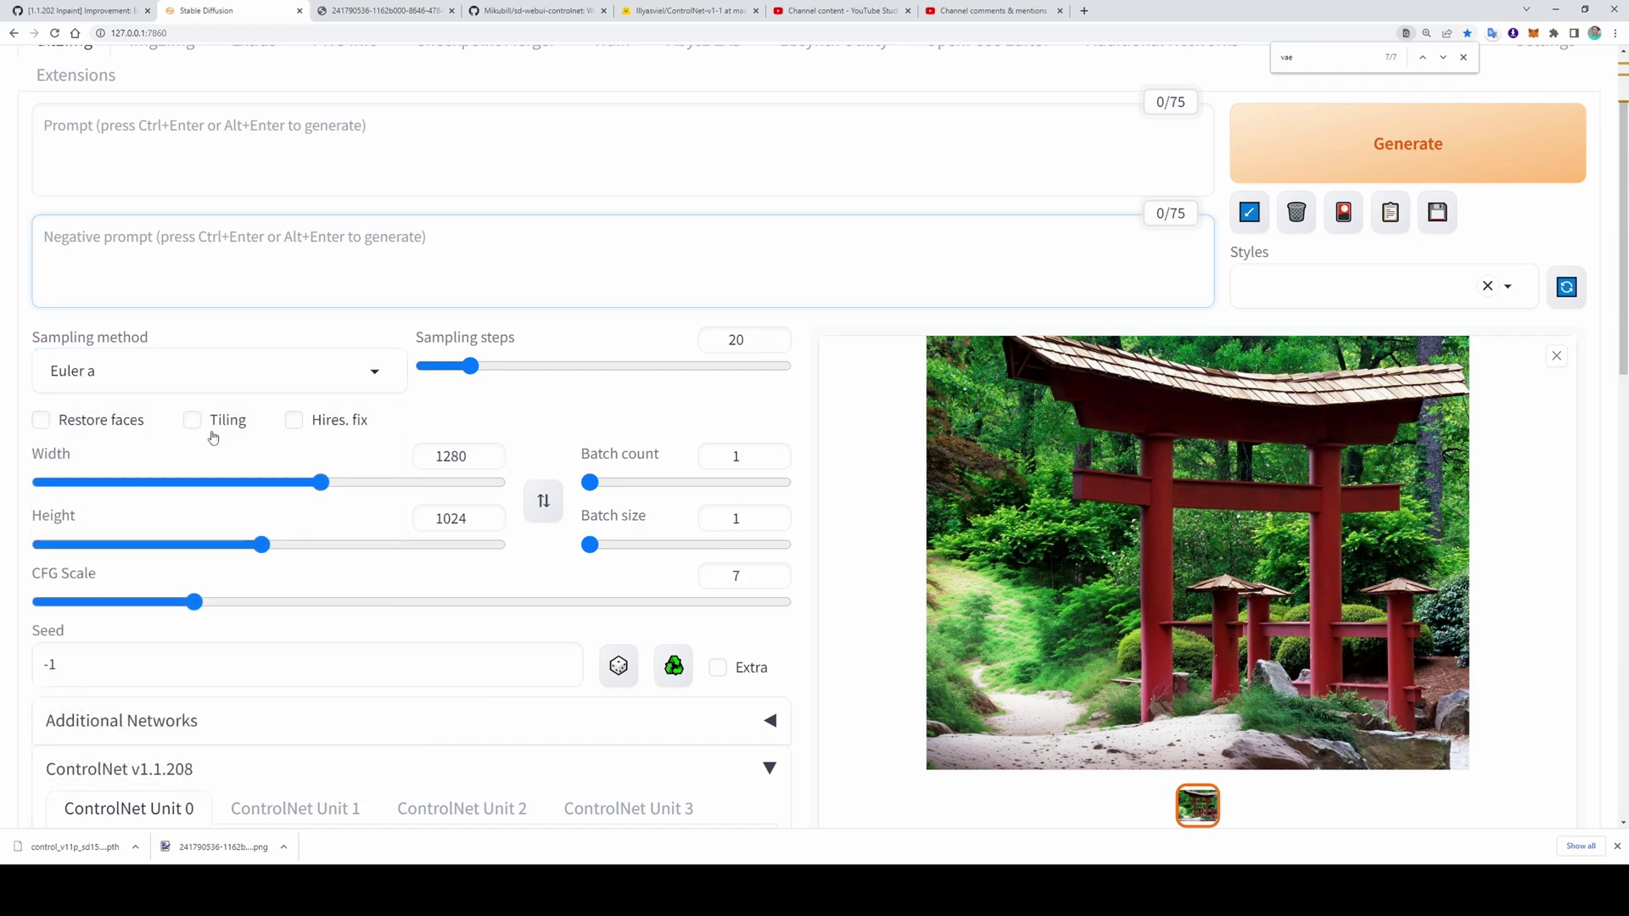
{"action": "left_click", "coordinate": [333, 424]}
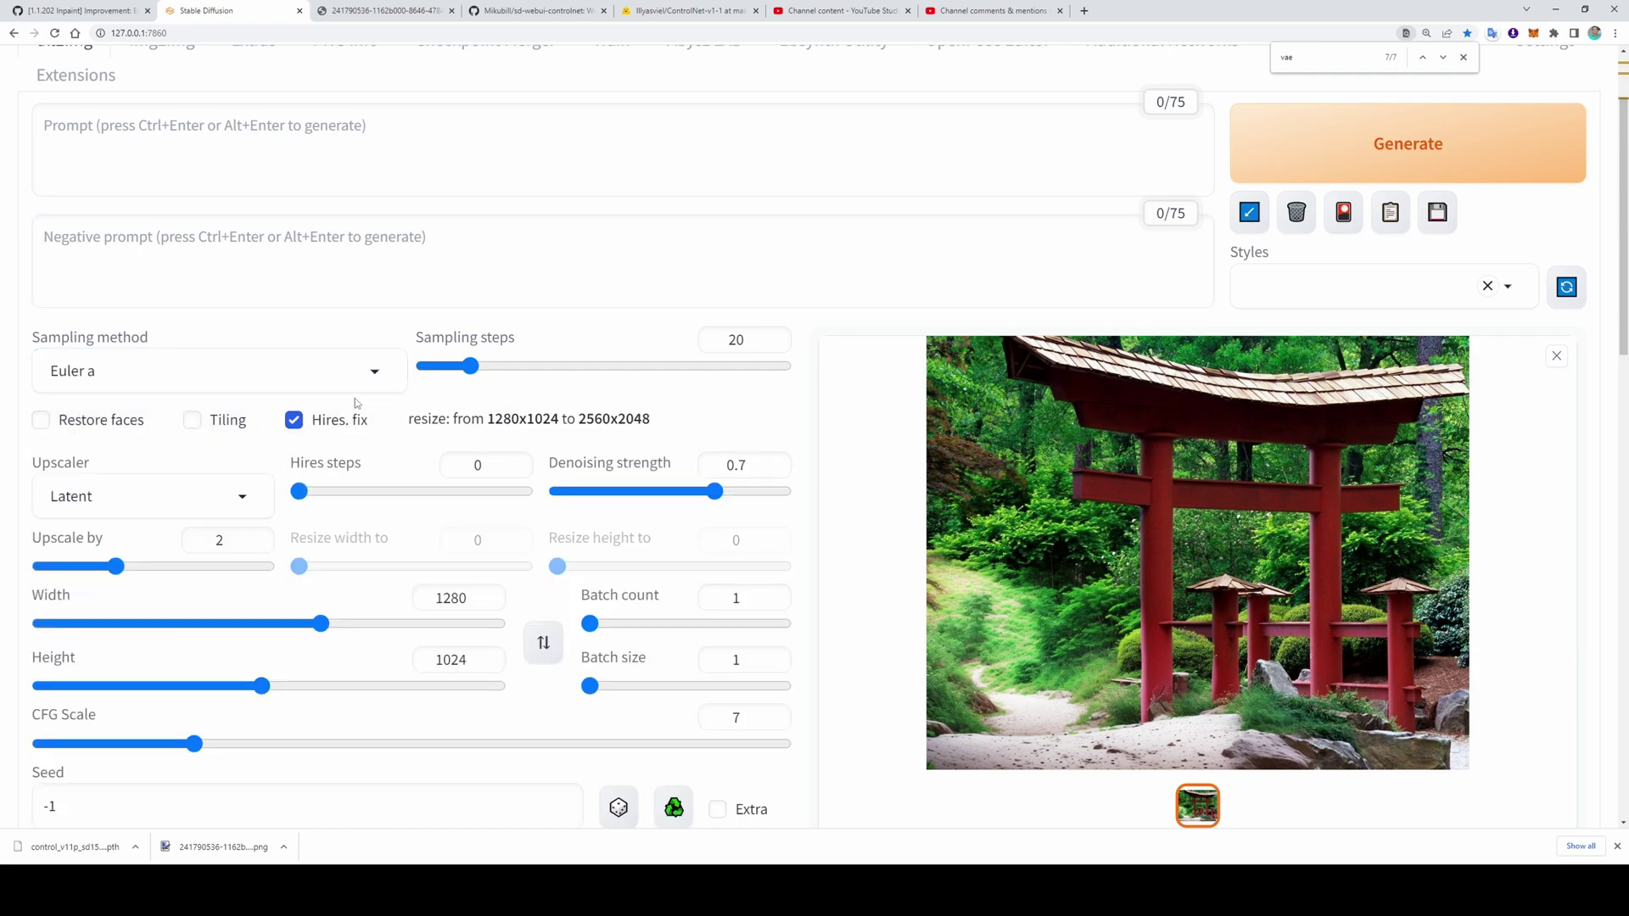
{"action": "left_click", "coordinate": [312, 424]}
{"action": "scroll", "coordinate": [400, 424], "scroll_direction": "up", "scroll_amount": 1}
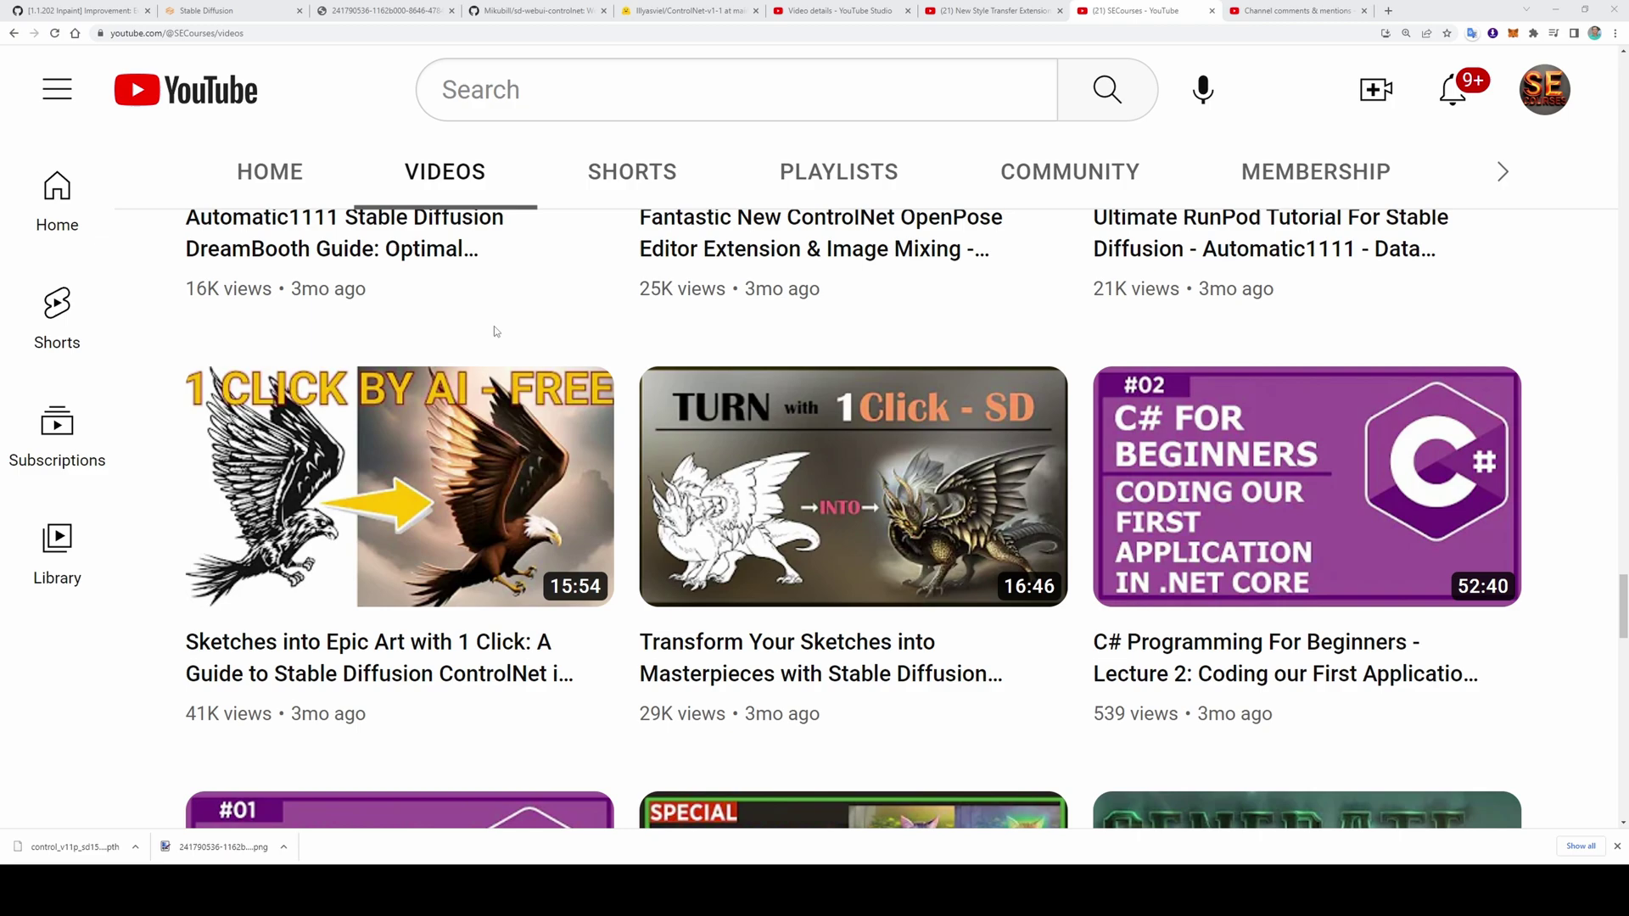
{"action": "mouse_move", "coordinate": [416, 570]}
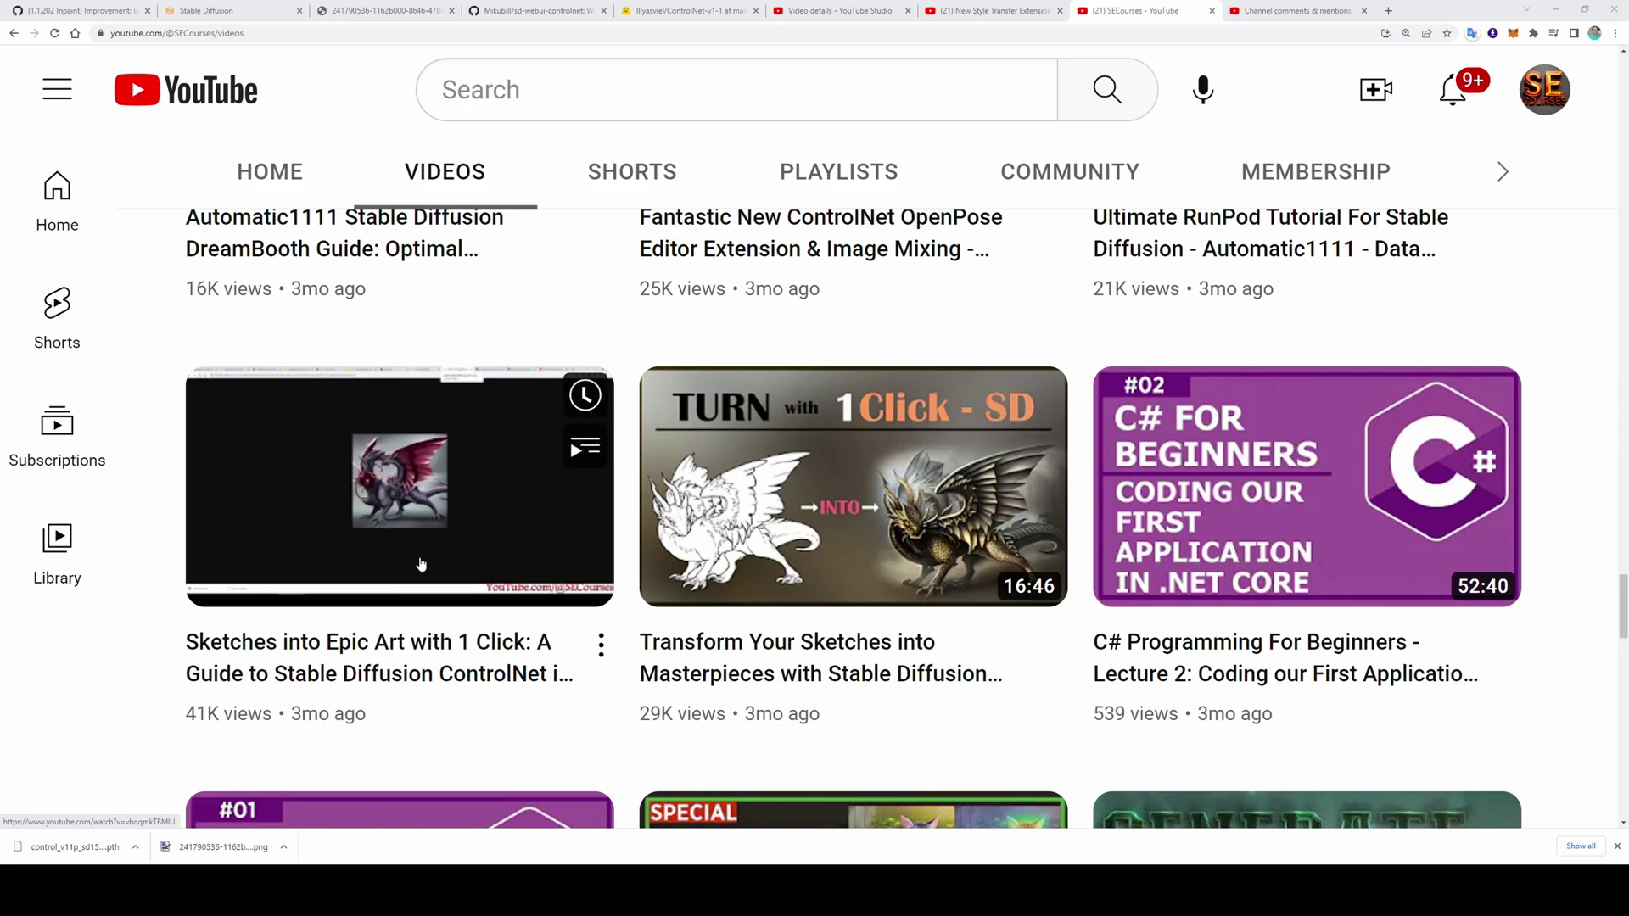
{"action": "scroll", "coordinate": [850, 673], "scroll_direction": "down", "scroll_amount": 10}
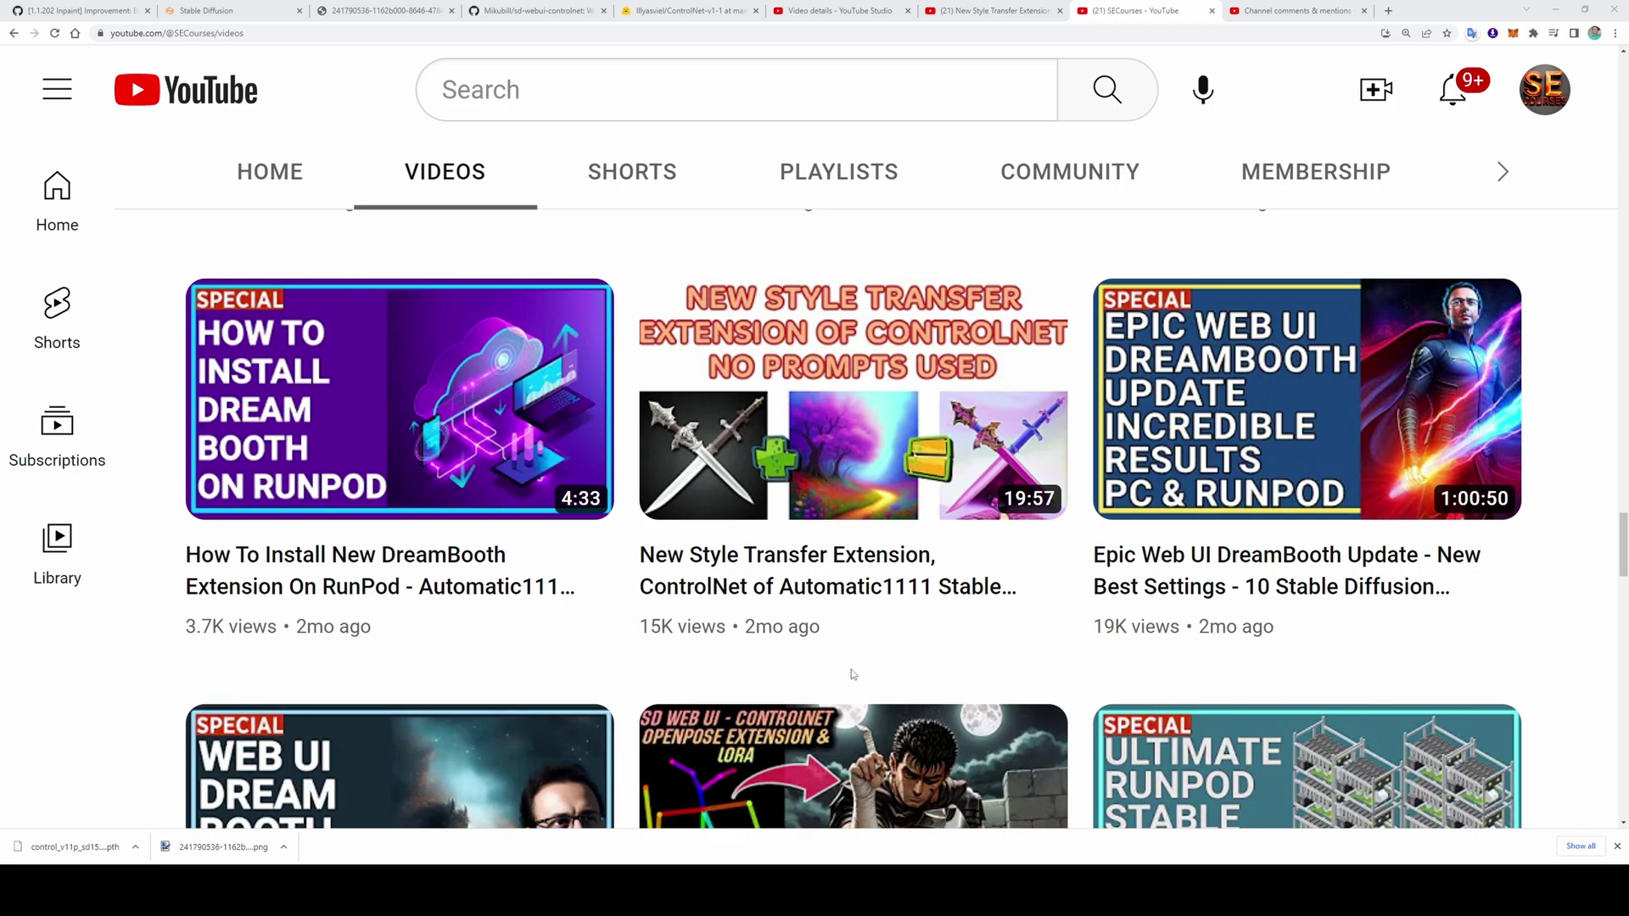
{"action": "mouse_move", "coordinate": [860, 479]}
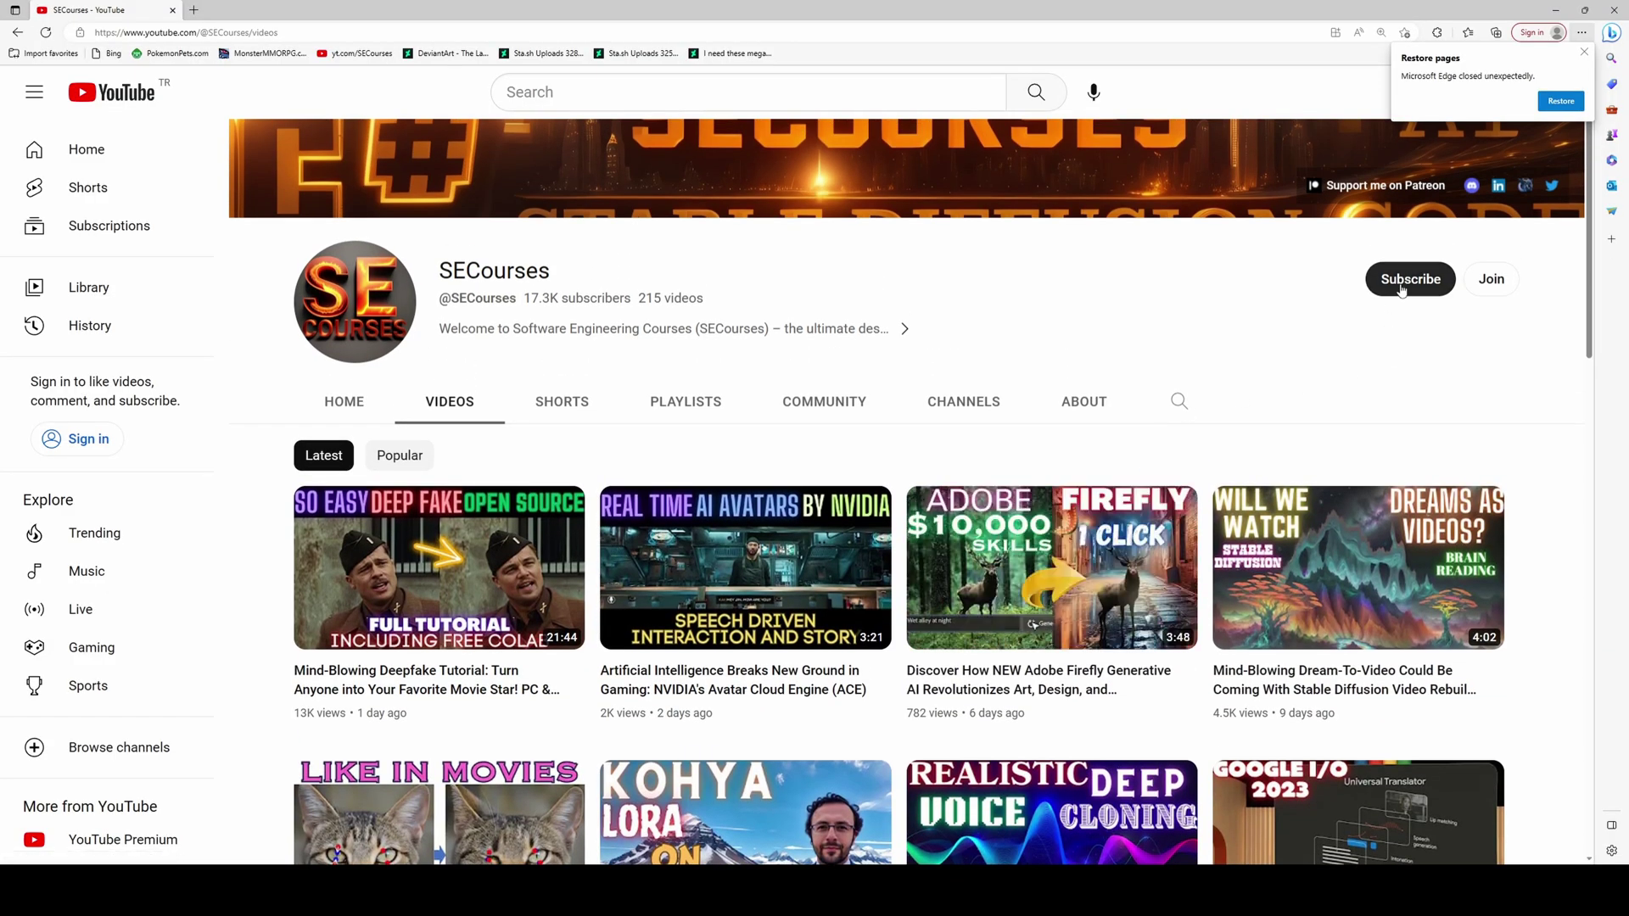
Step: Open SECourses' newest upload, the Mind-Blowing Deepfake Tutorial, and scroll its watch page
{"action": "scroll", "coordinate": [1364, 318], "scroll_direction": "up", "scroll_amount": 1}
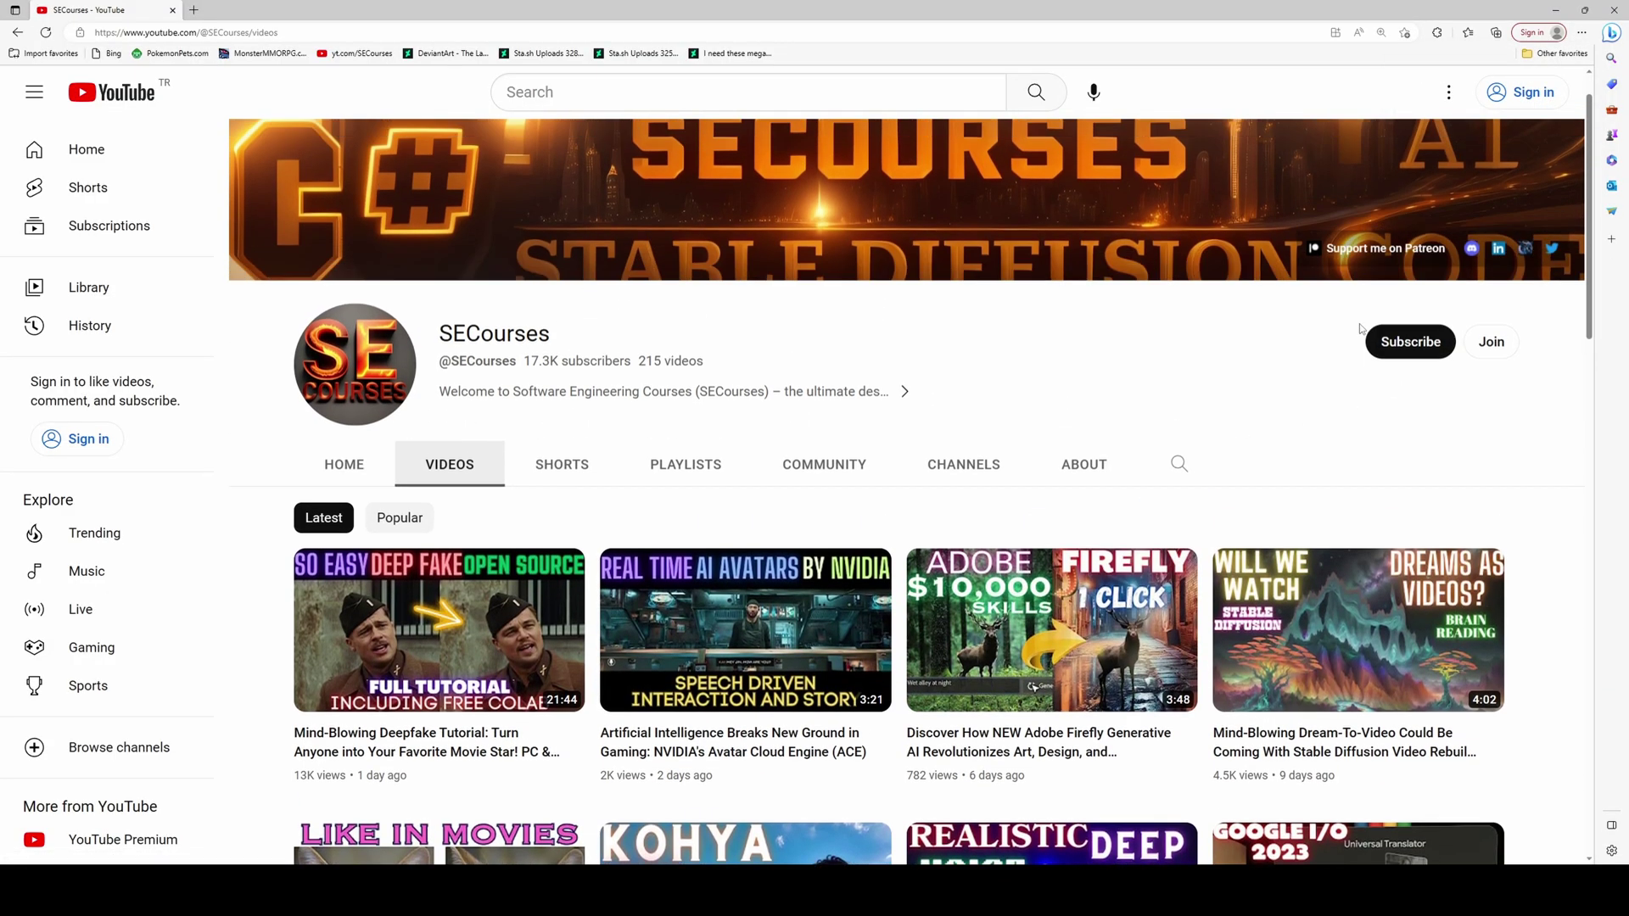
{"action": "scroll", "coordinate": [1360, 329], "scroll_direction": "up", "scroll_amount": 1}
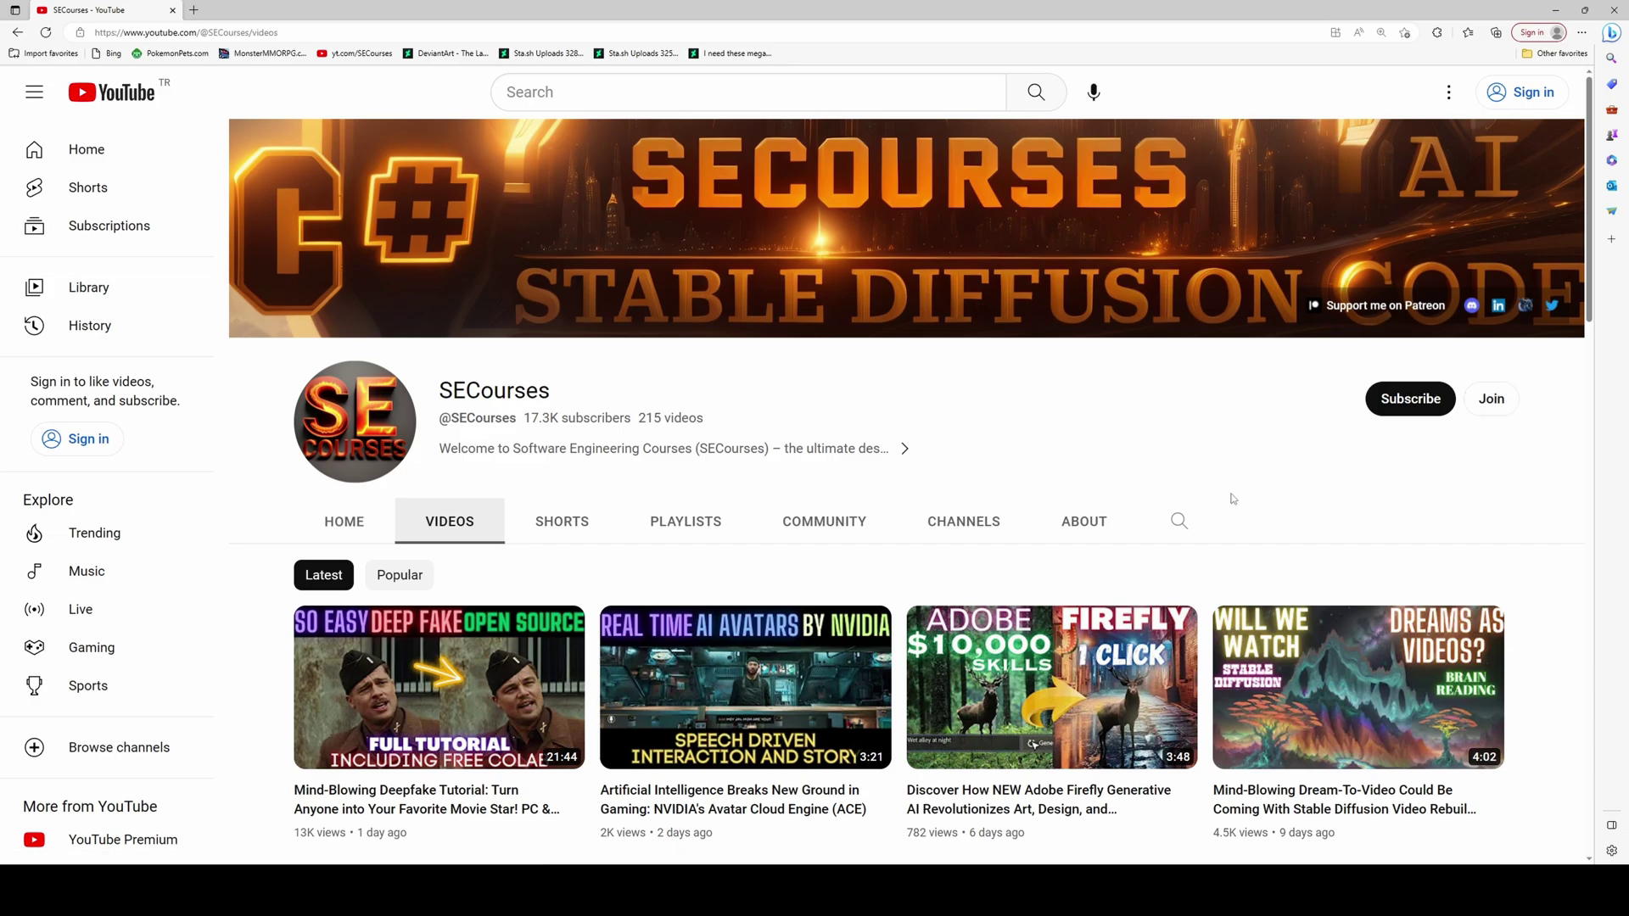
{"action": "scroll", "coordinate": [1232, 499], "scroll_direction": "down", "scroll_amount": 3}
{"action": "left_click", "coordinate": [456, 544]}
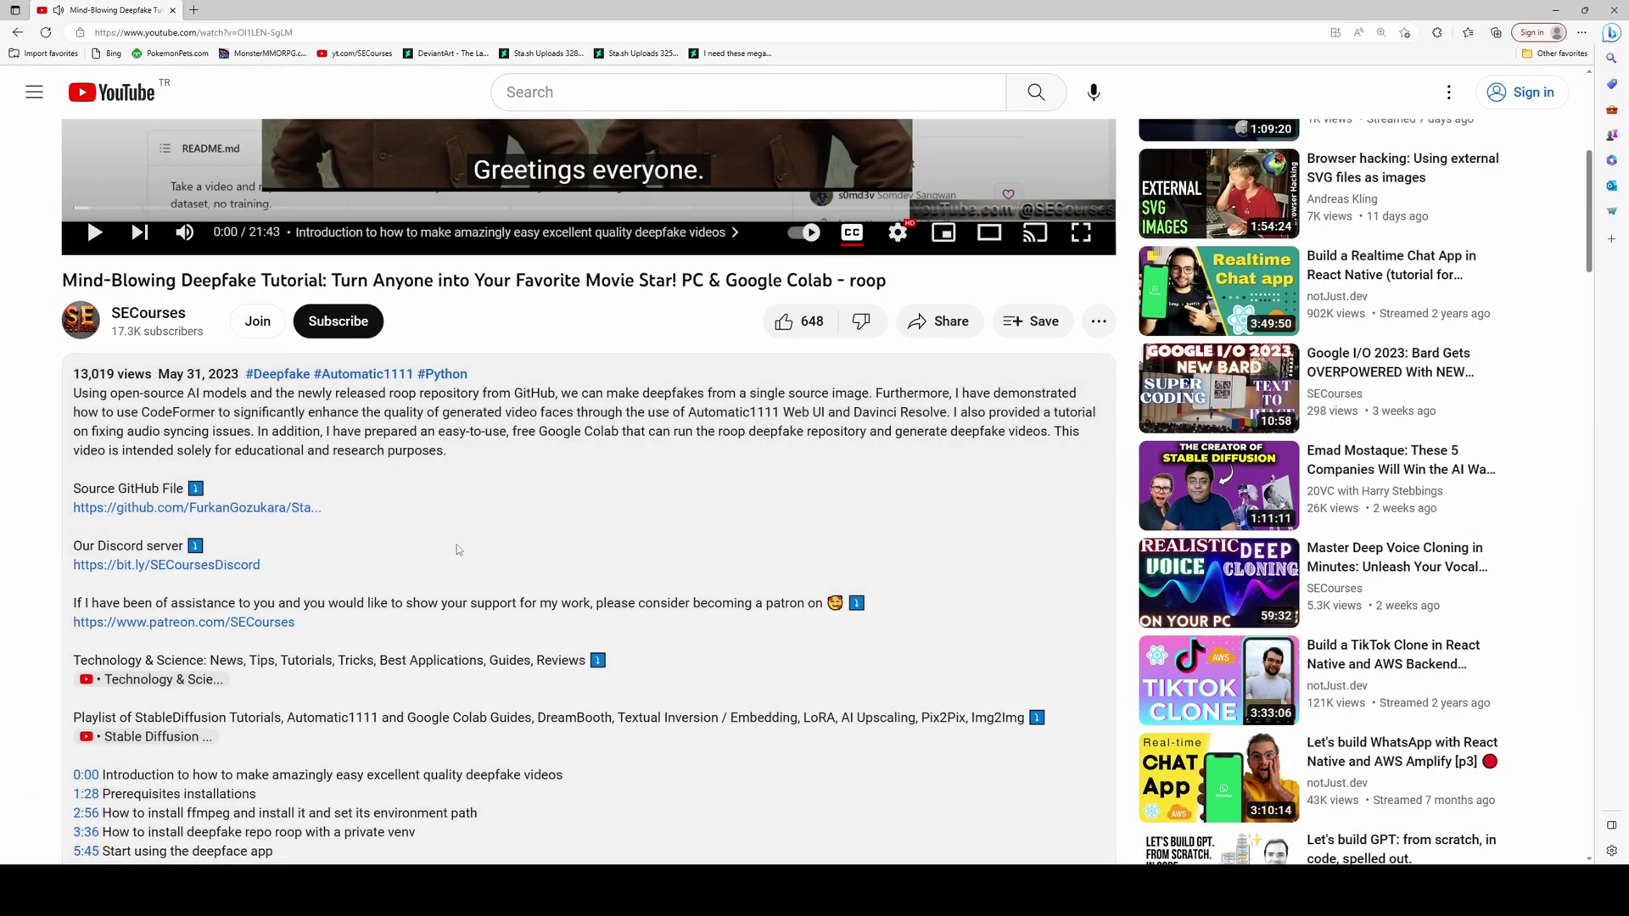
{"action": "scroll", "coordinate": [458, 547], "scroll_direction": "down", "scroll_amount": 1}
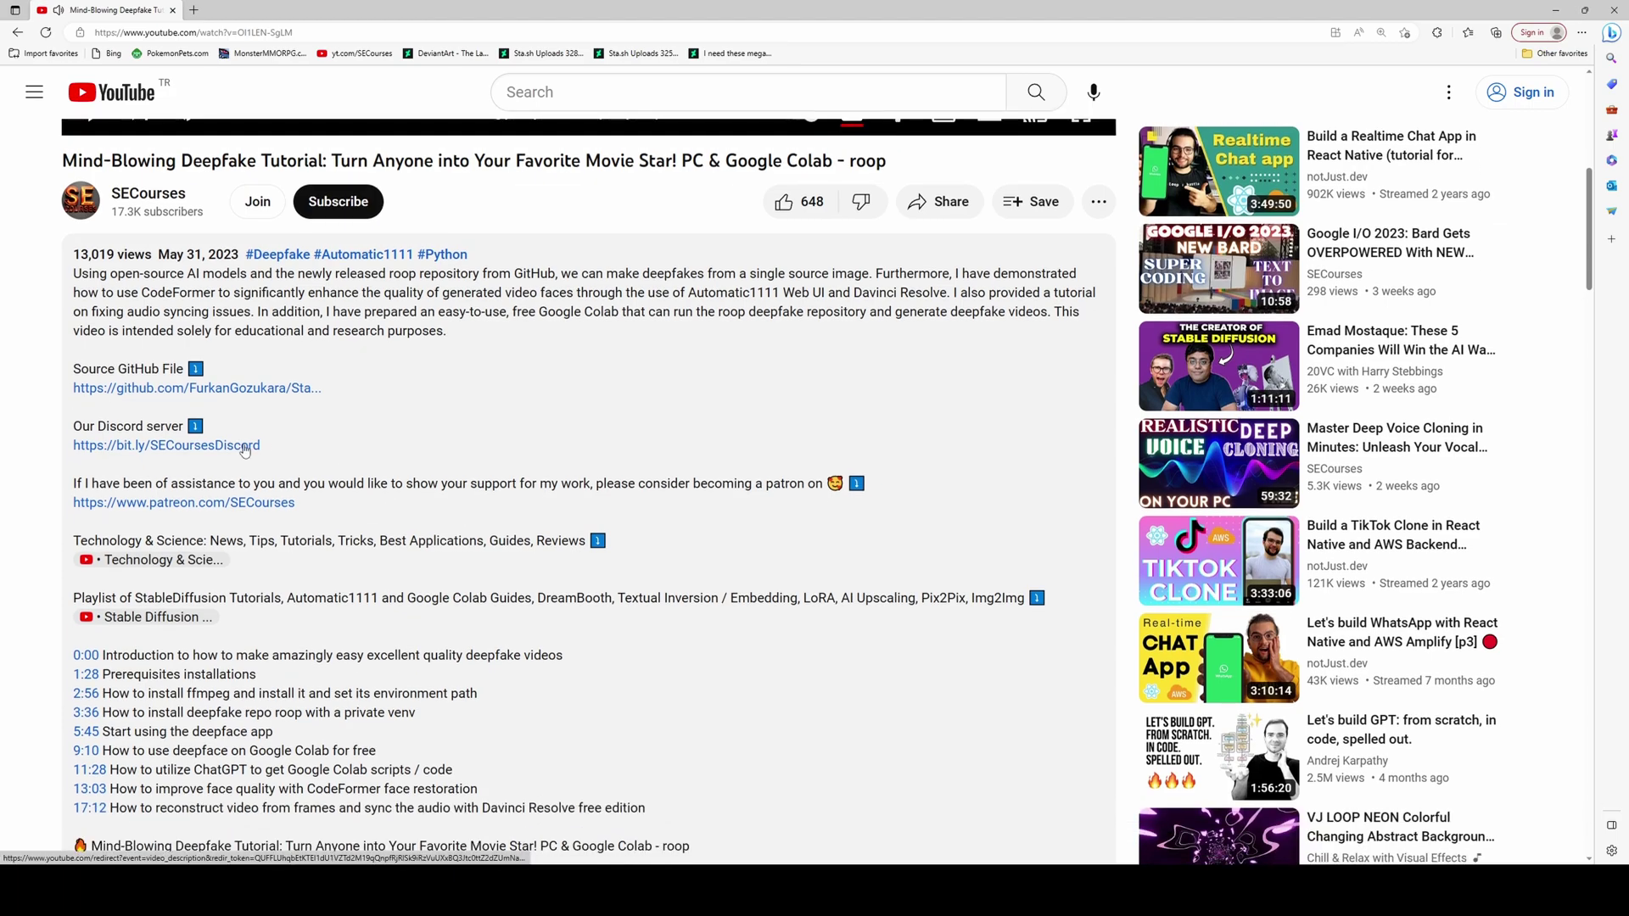
{"action": "scroll", "coordinate": [437, 655], "scroll_direction": "up", "scroll_amount": 5}
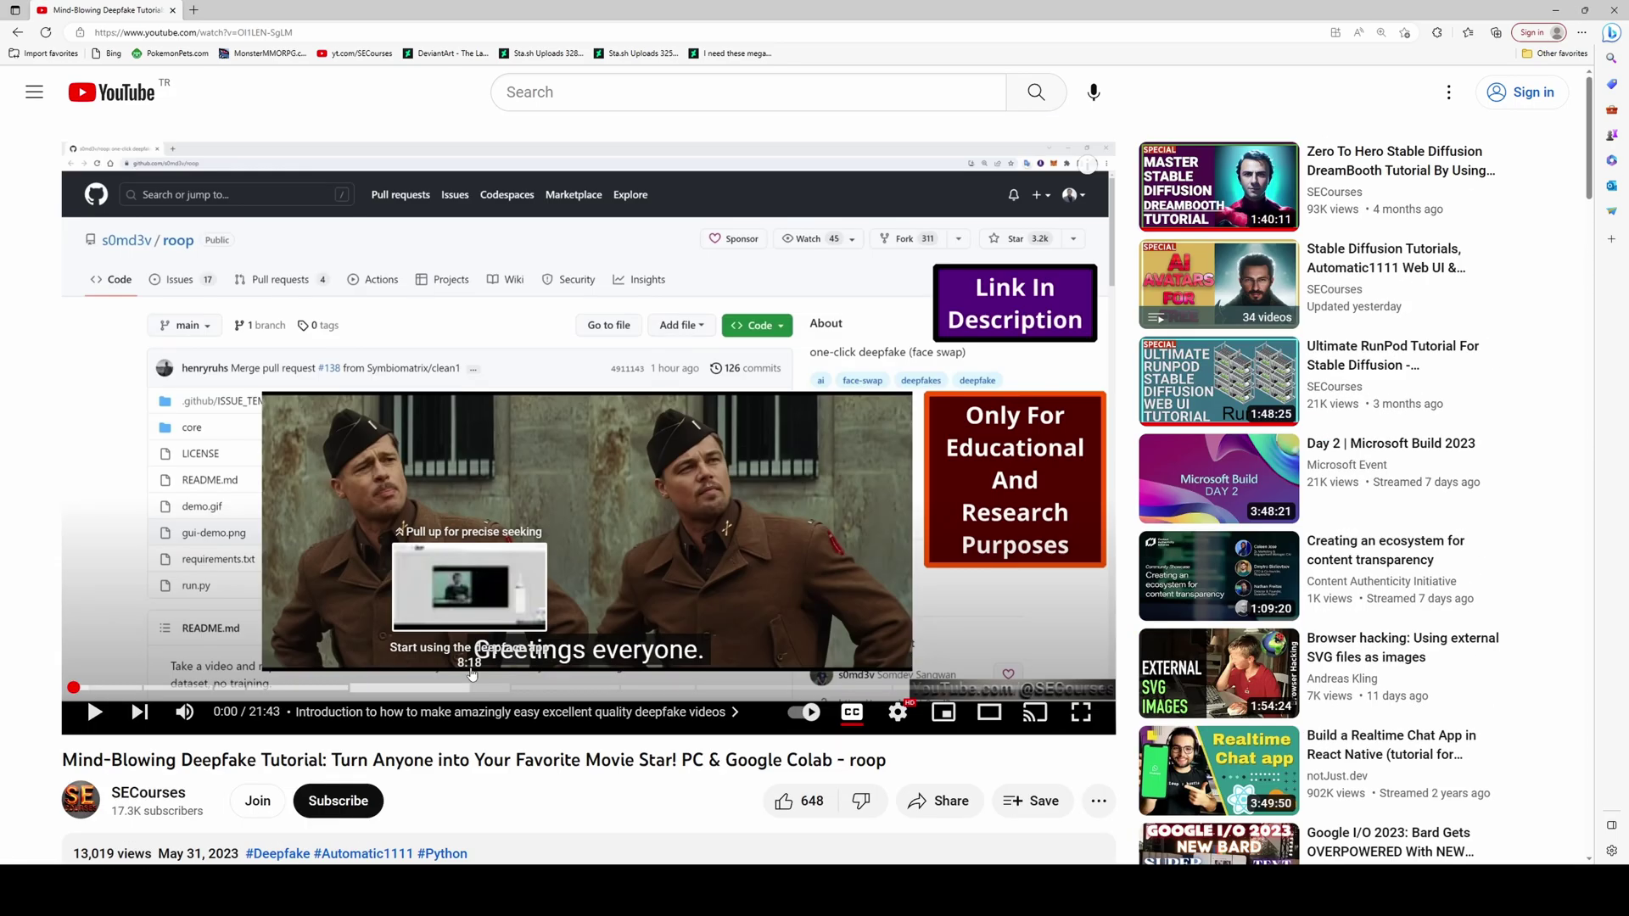
{"action": "scroll", "coordinate": [848, 310], "scroll_direction": "down", "scroll_amount": 1}
{"action": "scroll", "coordinate": [813, 404], "scroll_direction": "up", "scroll_amount": 1}
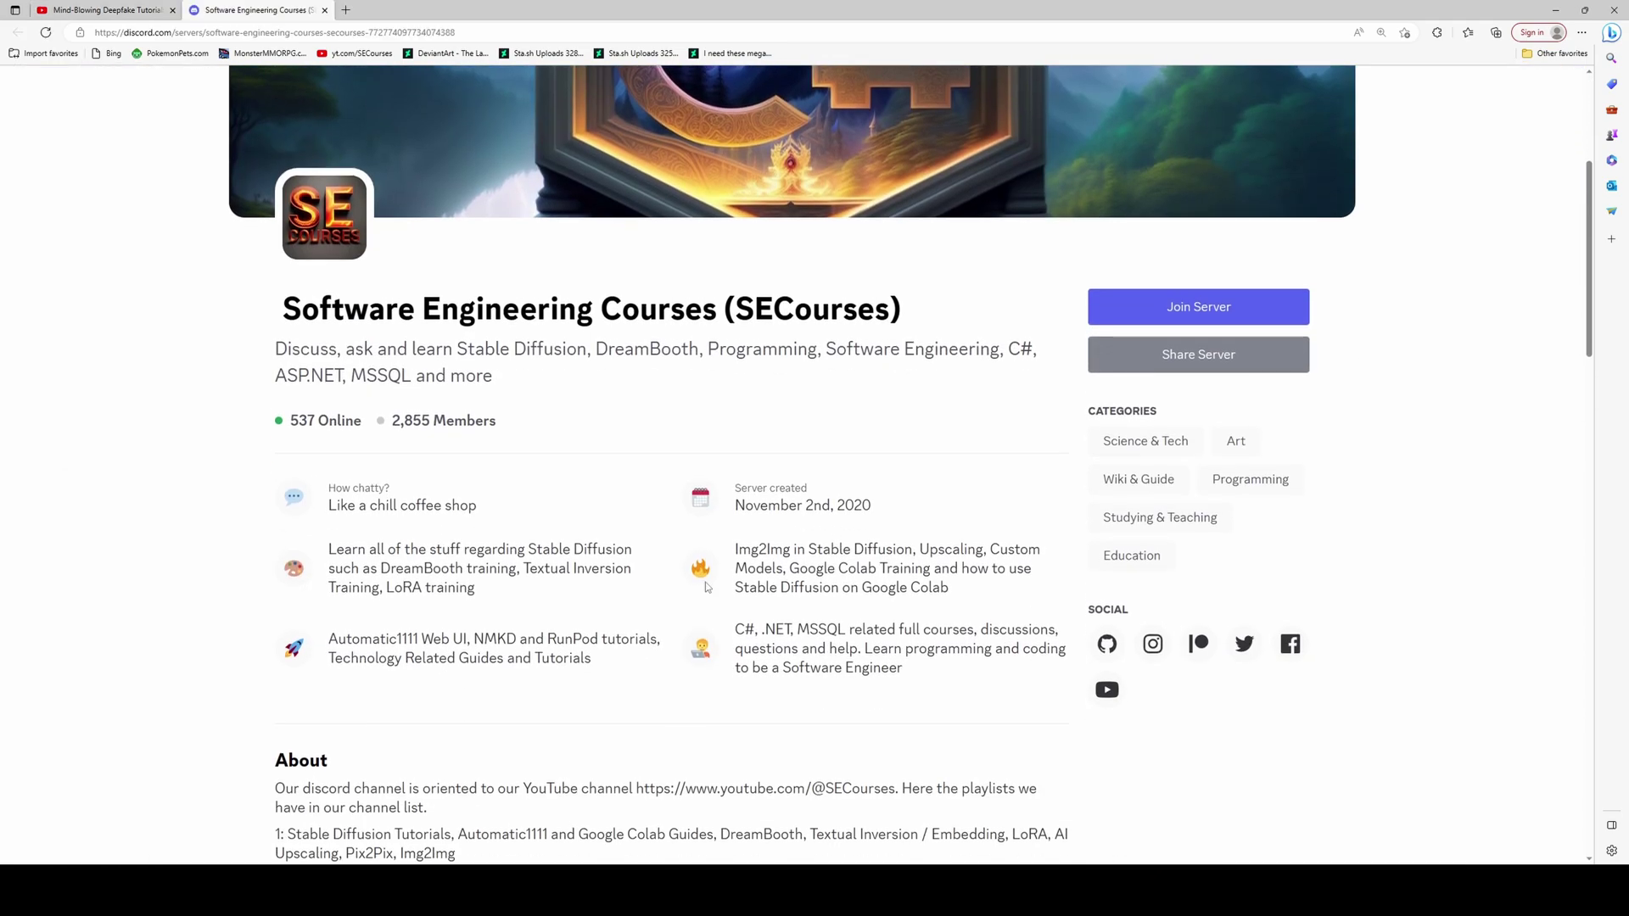
Step: Scroll the SECourses Discord server page, then return to the YouTube deepfake tutorial tab
{"action": "scroll", "coordinate": [704, 593], "scroll_direction": "up", "scroll_amount": 4}
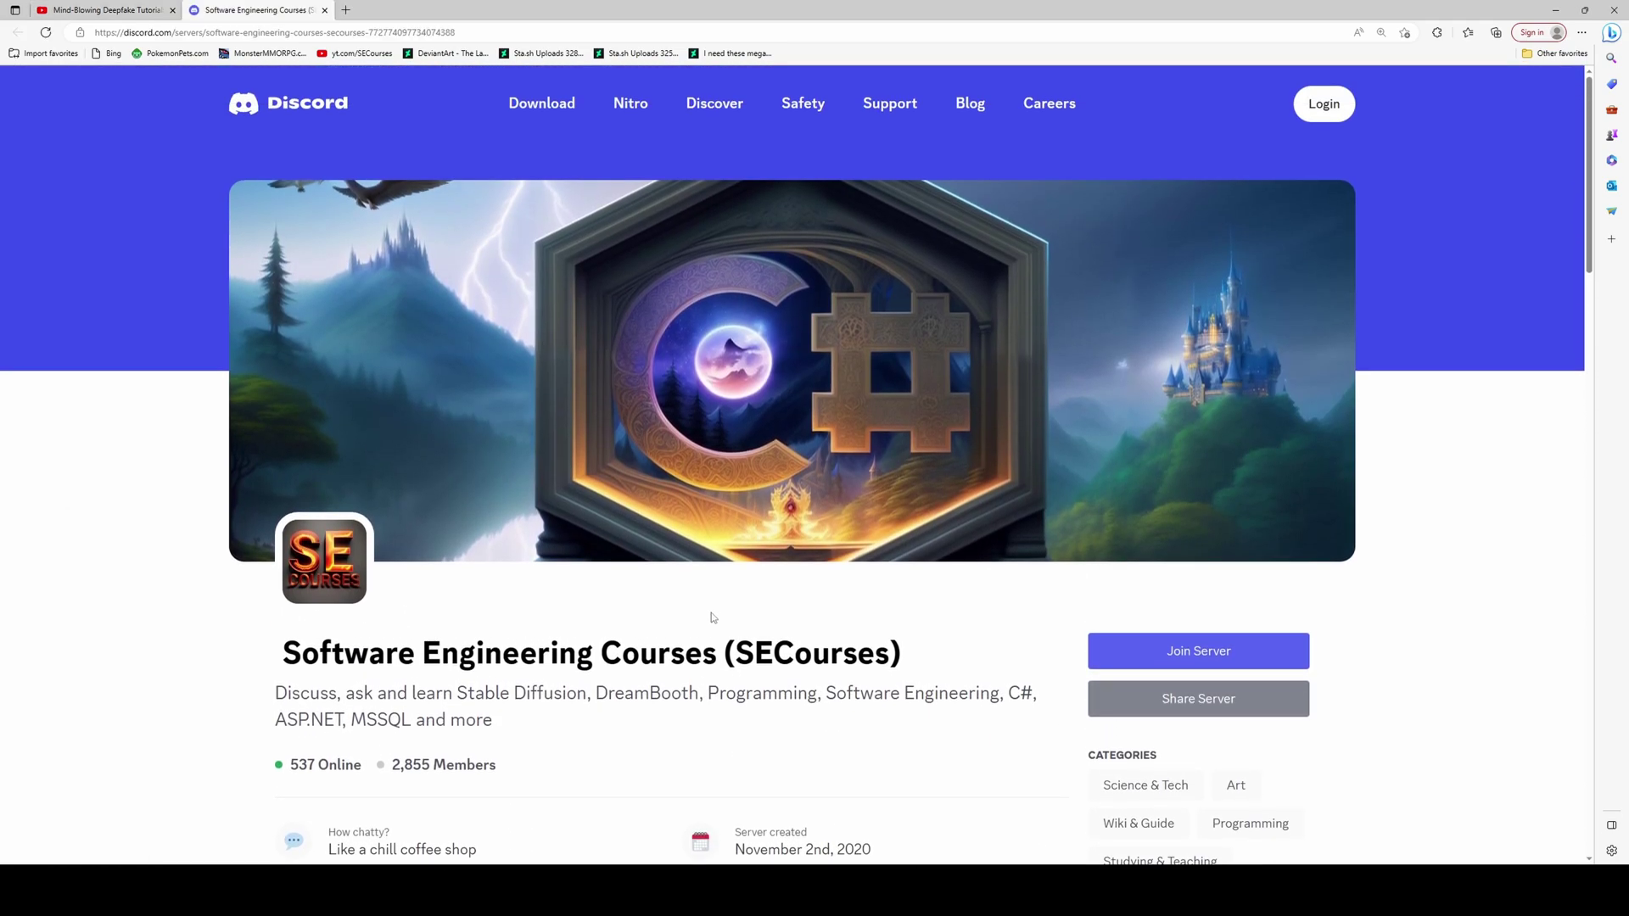
{"action": "scroll", "coordinate": [713, 647], "scroll_direction": "down", "scroll_amount": 3}
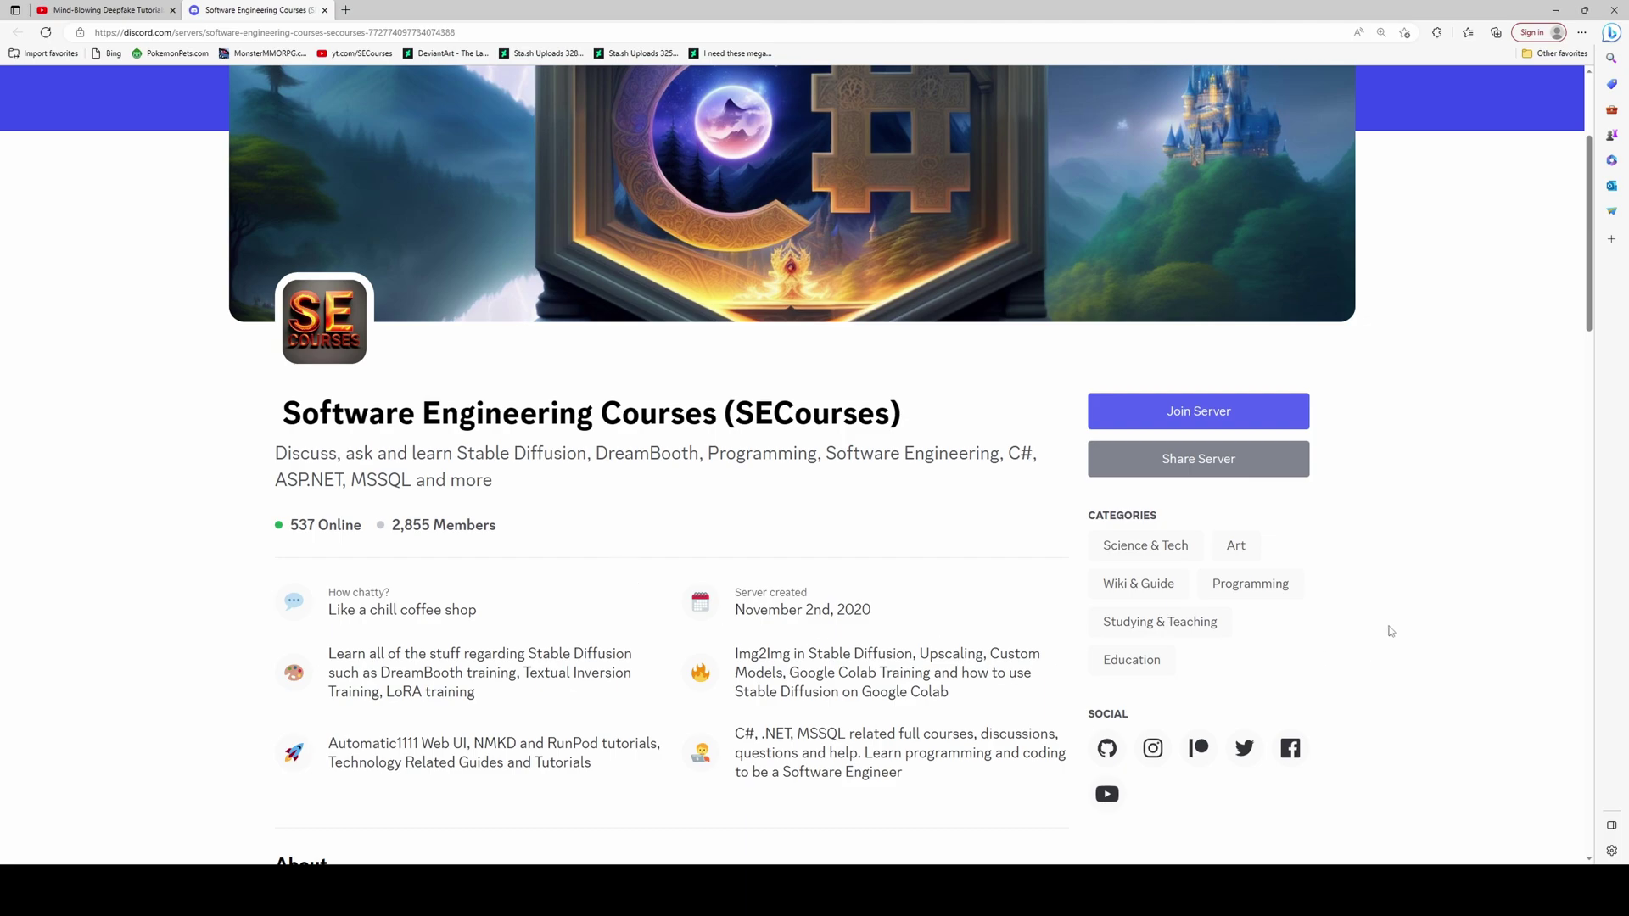
{"action": "scroll", "coordinate": [1084, 440], "scroll_direction": "up", "scroll_amount": 3}
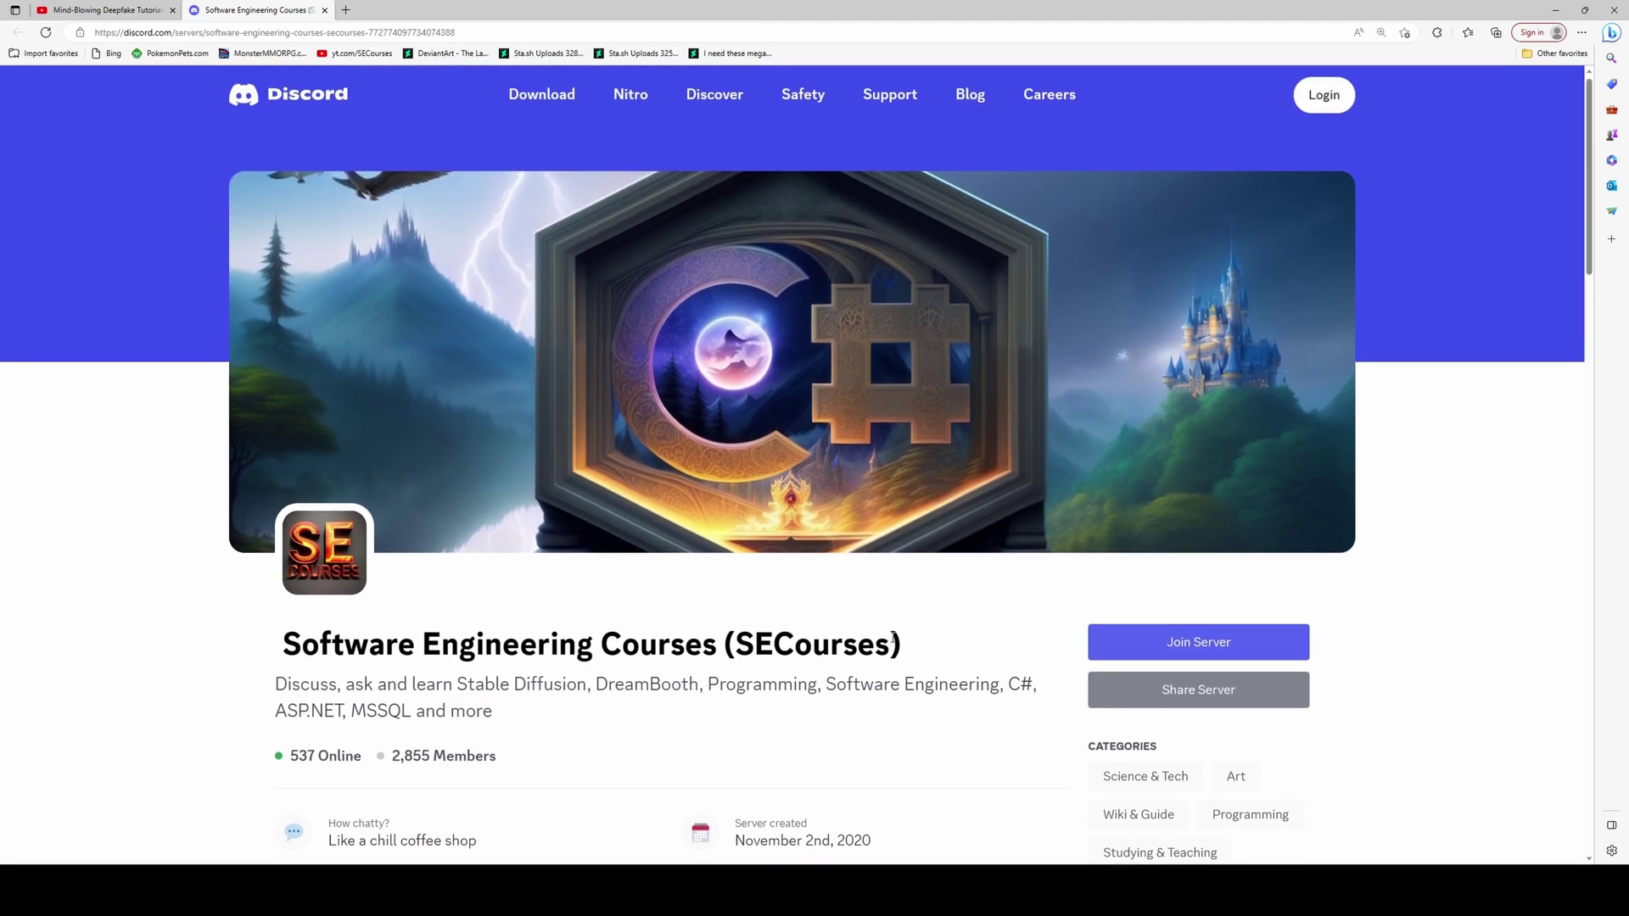
{"action": "key", "text": "ctrl+shift+Tab"}
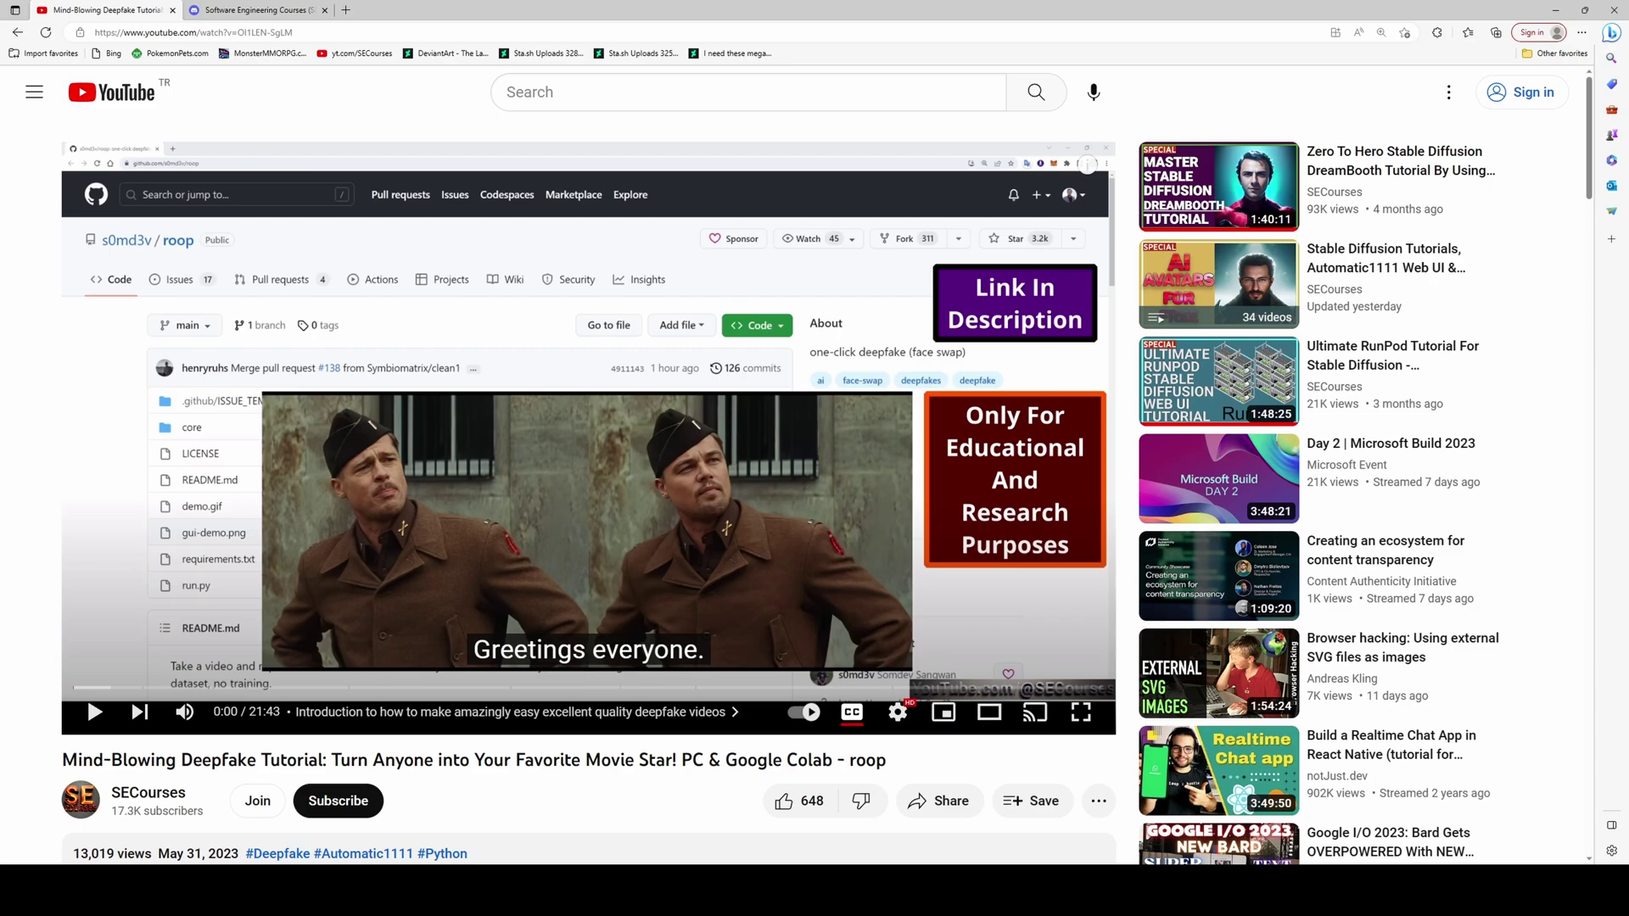